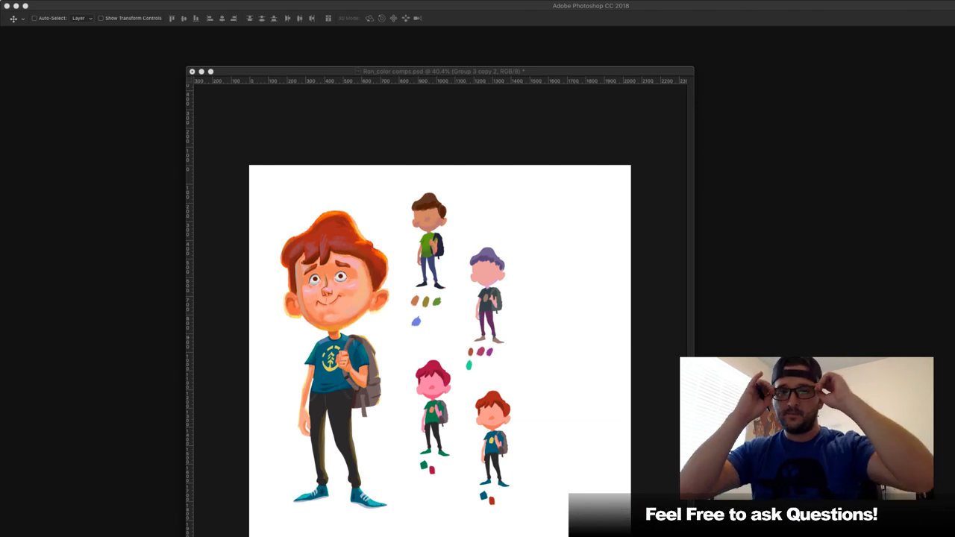
left_click(434, 356)
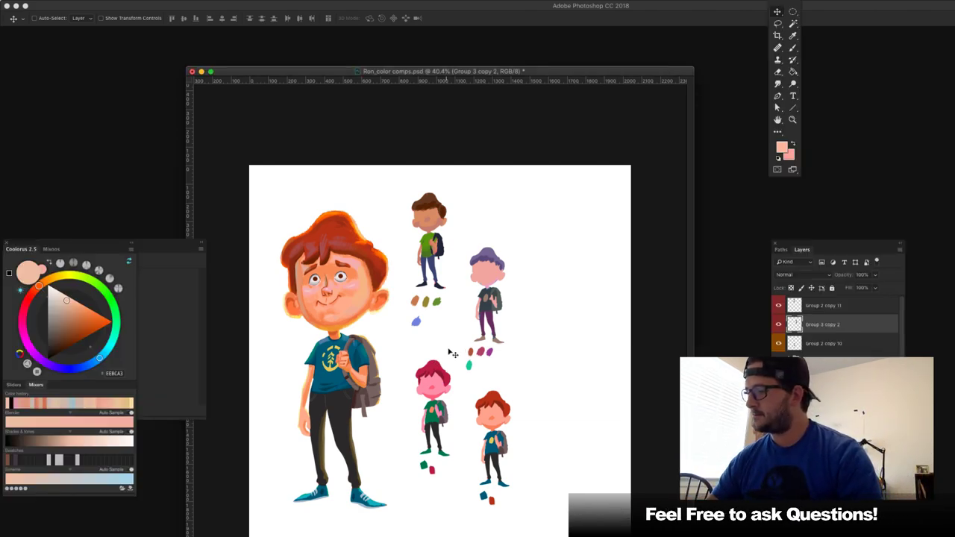
key("h")
key("z")
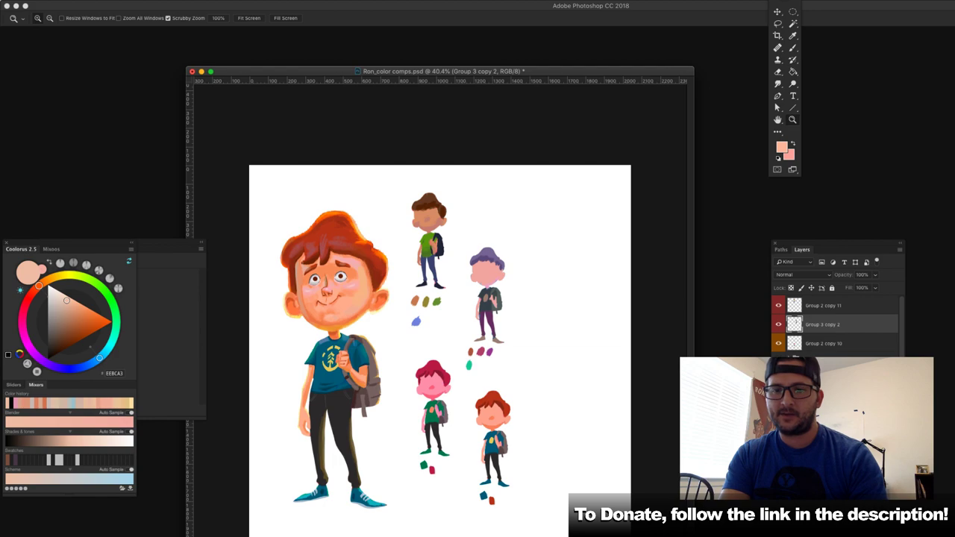
key("Tab")
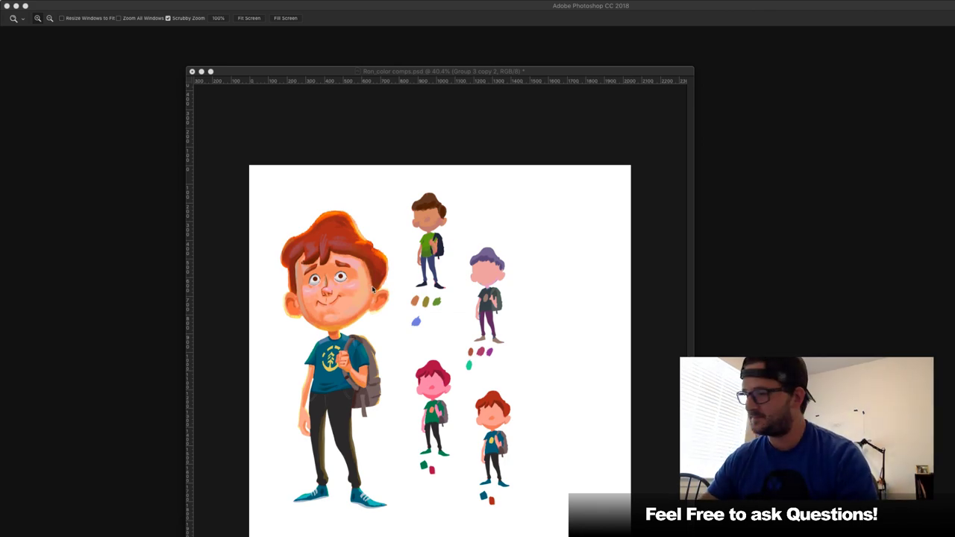
key("Tab")
Step: Sample the pale pink skin highlight between the large character's eyebrow and hairline as the brush colour
mouse_move(368, 288)
left_mouse_down()
mouse_move(372, 270)
mouse_move(403, 311)
left_mouse_up()
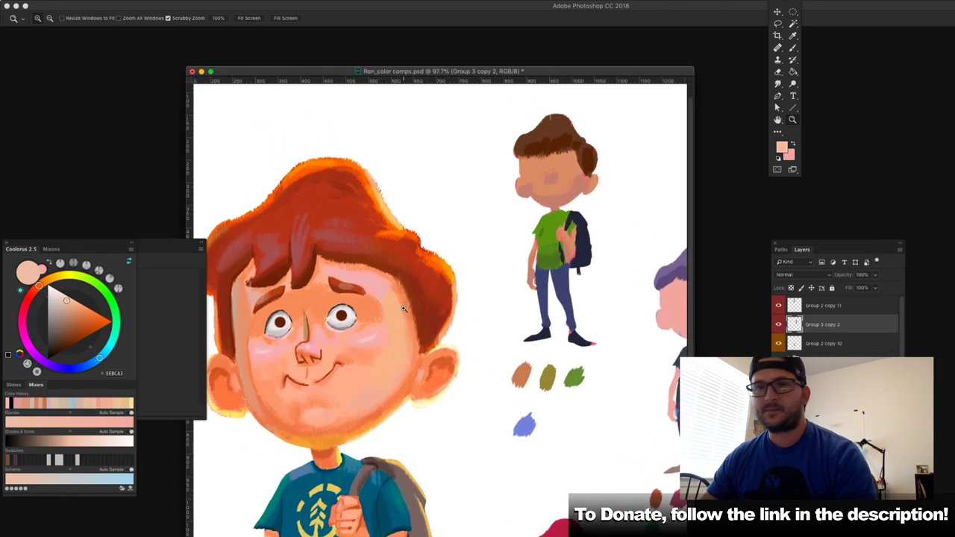
key("b")
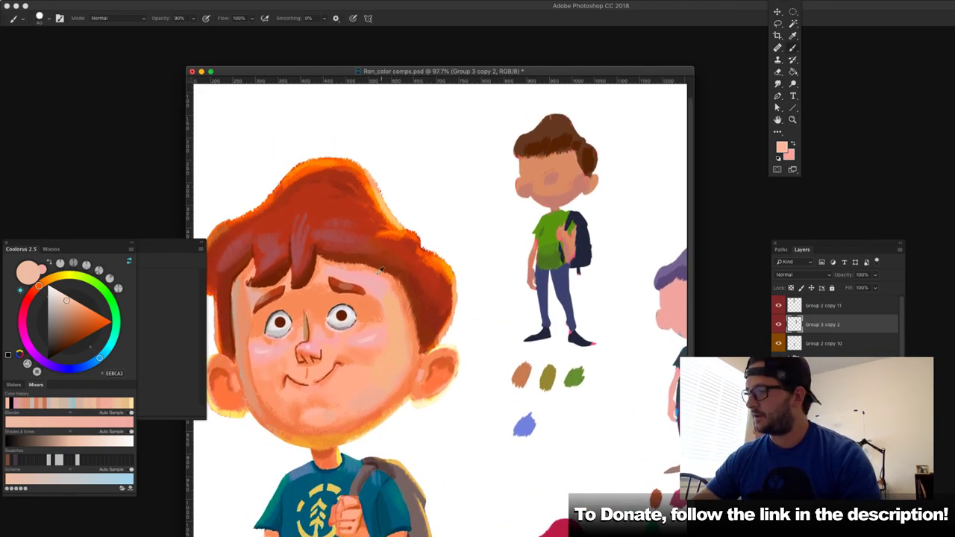
left_click(385, 296, "alt")
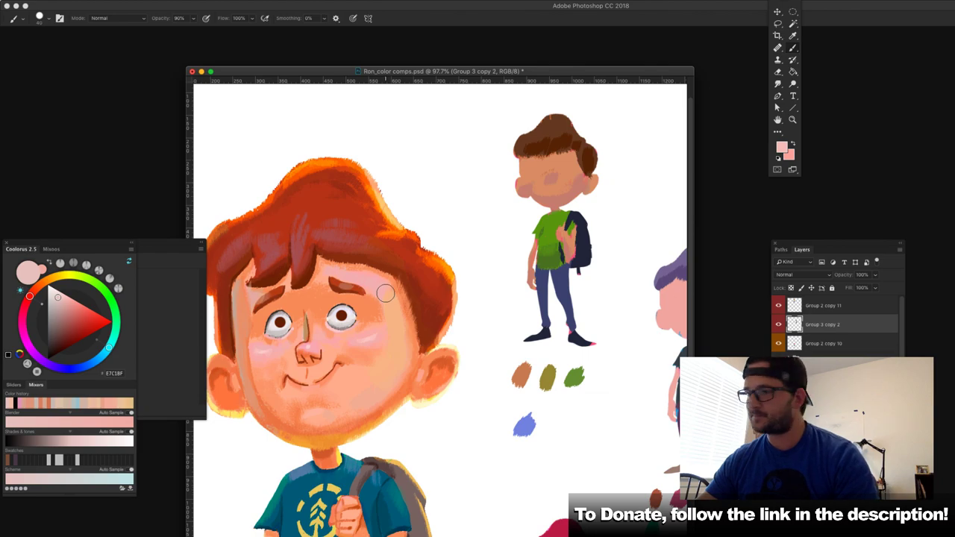
Step: Load the Kyle's Paintbox - Gouache Color Blend brush and resample the light pink skin tone at the large character's temple
left_click(49, 19)
left_click_drag(147, 109, 148, 289)
left_click(17, 282)
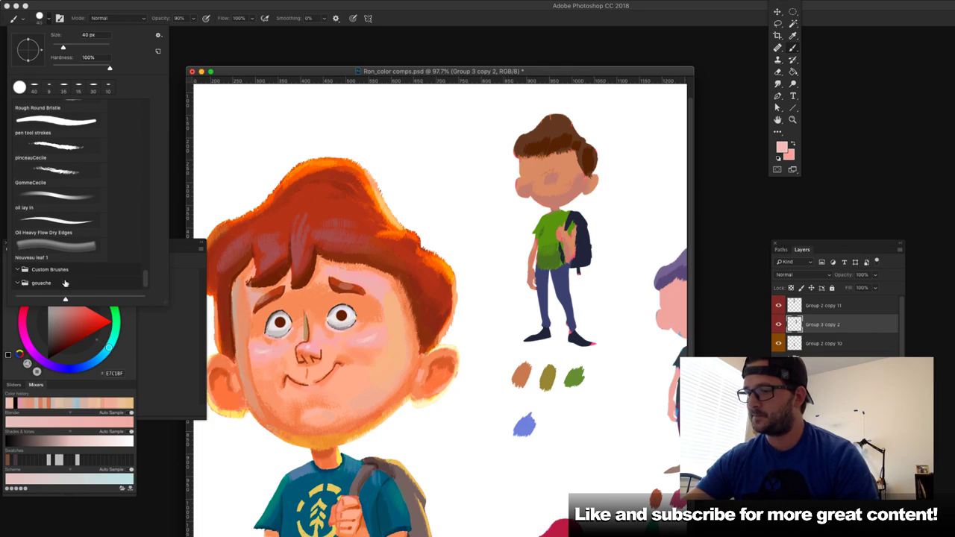
left_click(28, 286)
left_click_drag(147, 230, 145, 237)
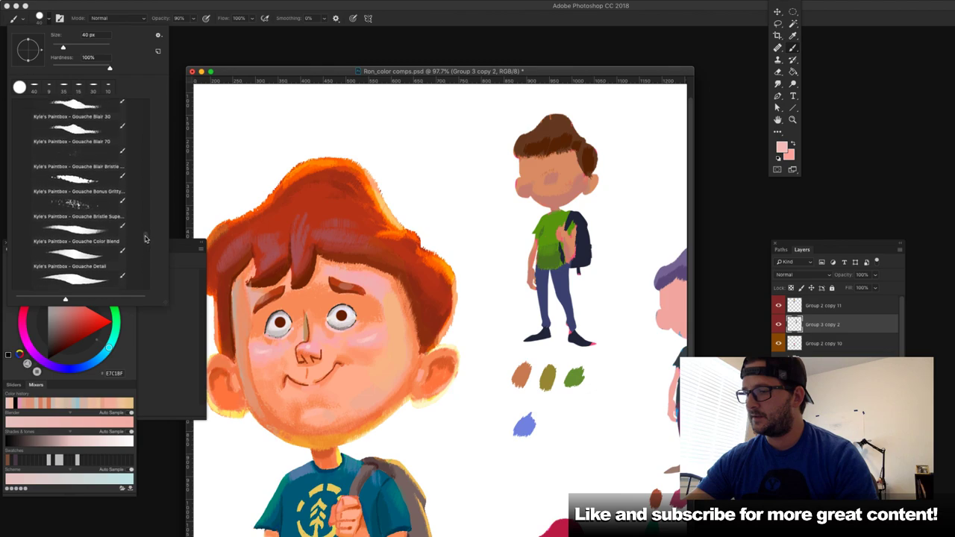
left_click(82, 232)
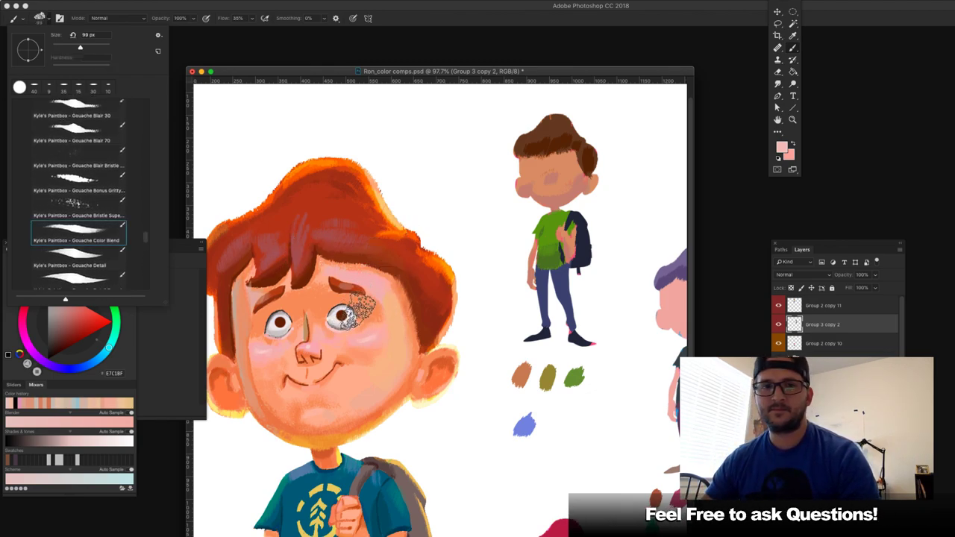
left_click(384, 294, "alt")
left_click(378, 285, "alt")
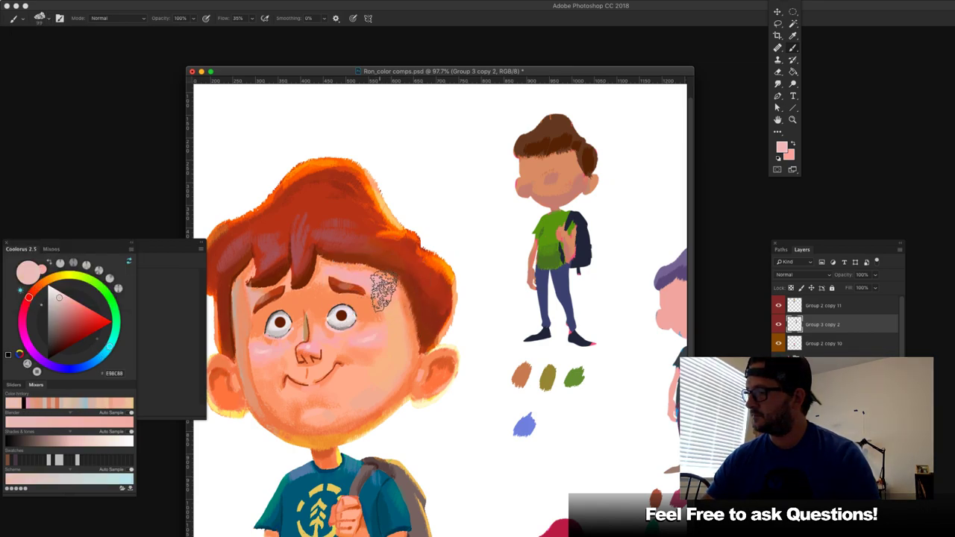
Step: Save Ron_color comps.psd and close it
key("z")
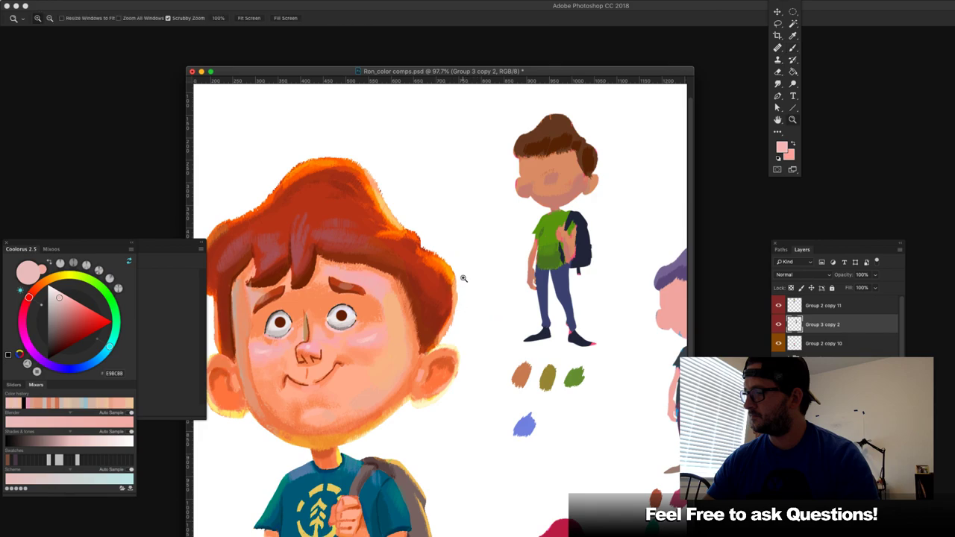
left_click(465, 276, "alt")
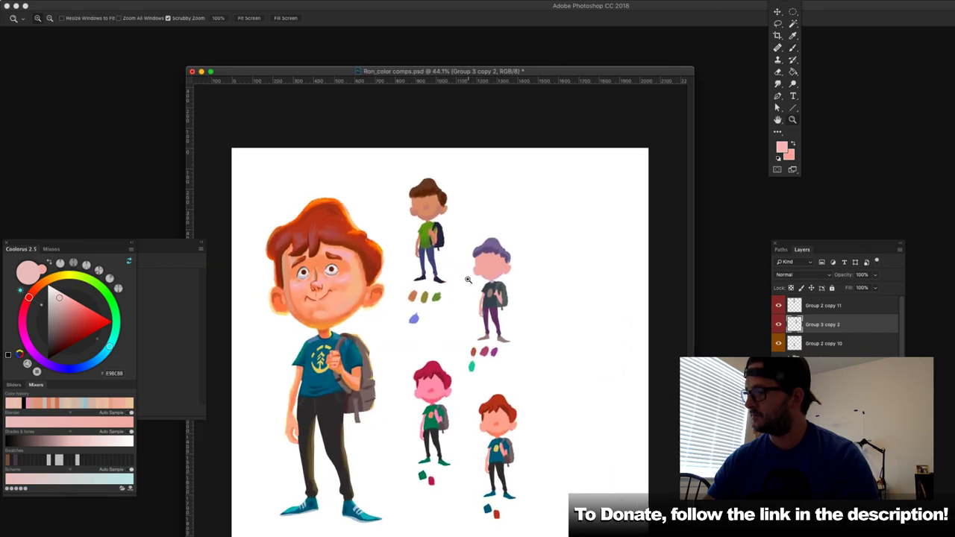
key("ctrl+s")
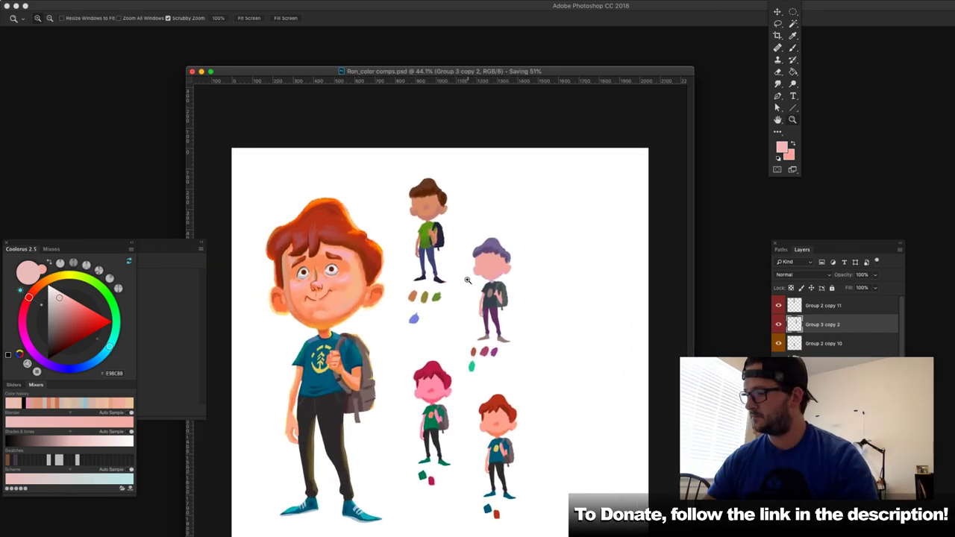
left_click(192, 71)
Step: Create a new white RGB document 2200 pixels wide and 3000 pixels high at 72 pixels/inch
left_click(80, 3)
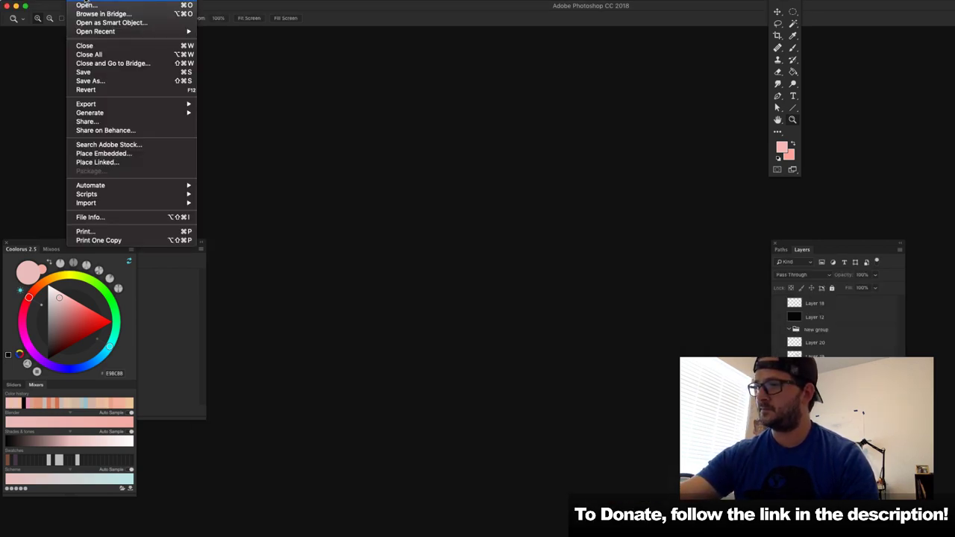
left_click(57, 115)
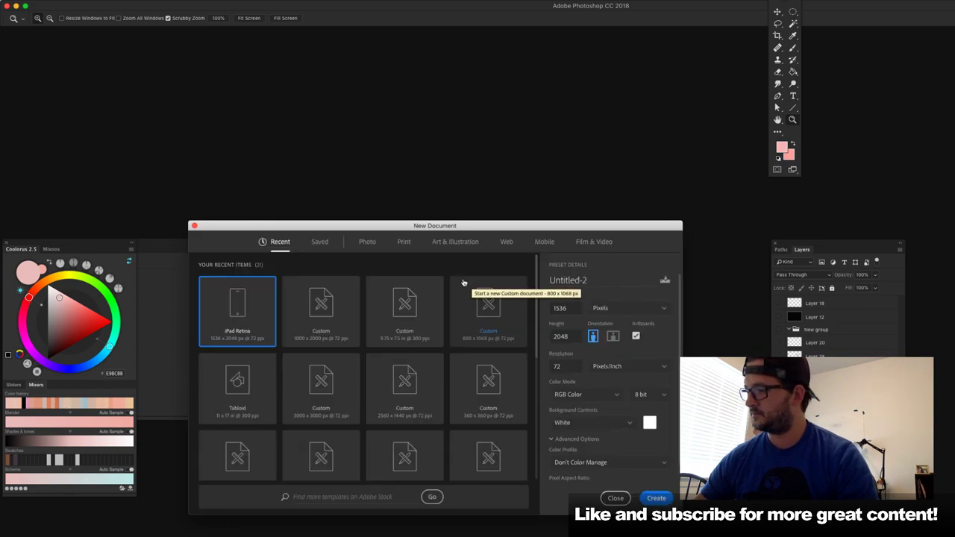
left_click(366, 311)
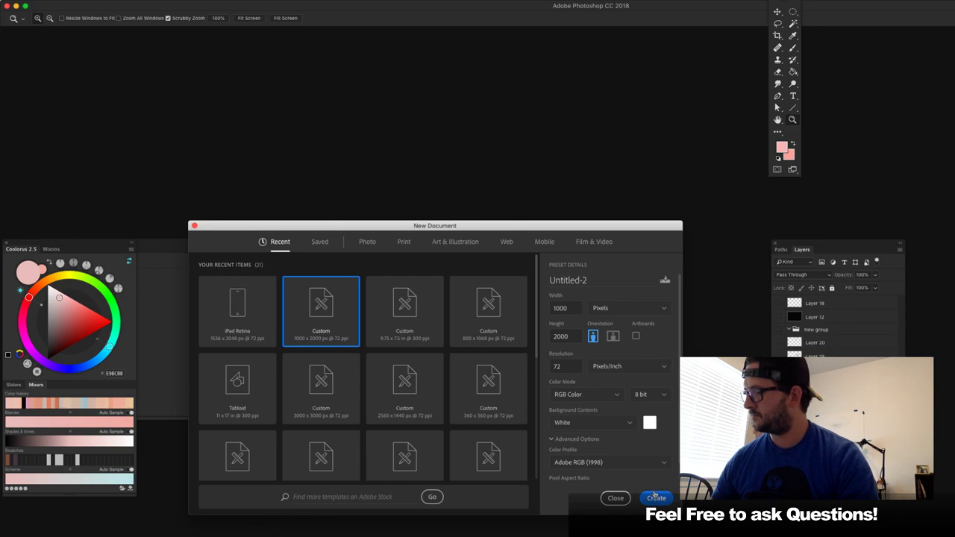
left_click(357, 388)
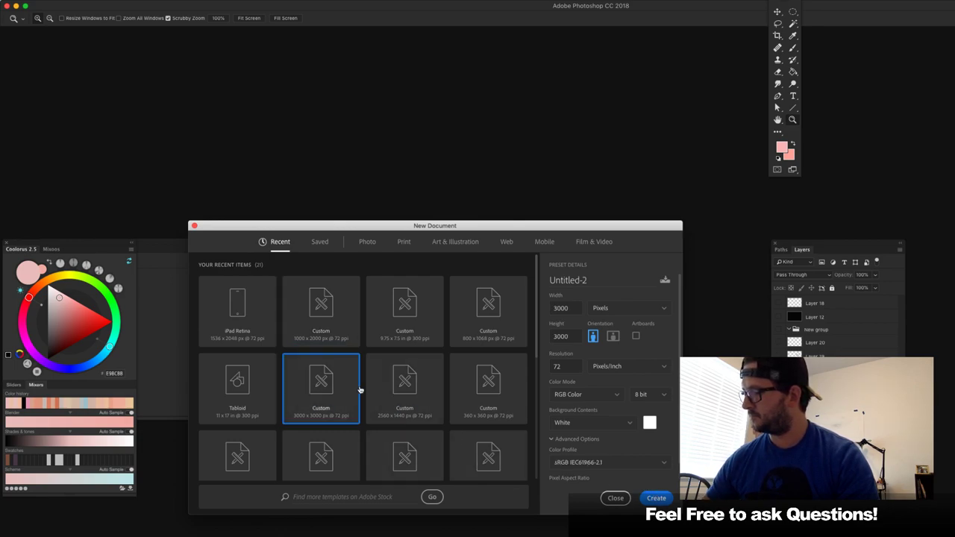
left_click(570, 308)
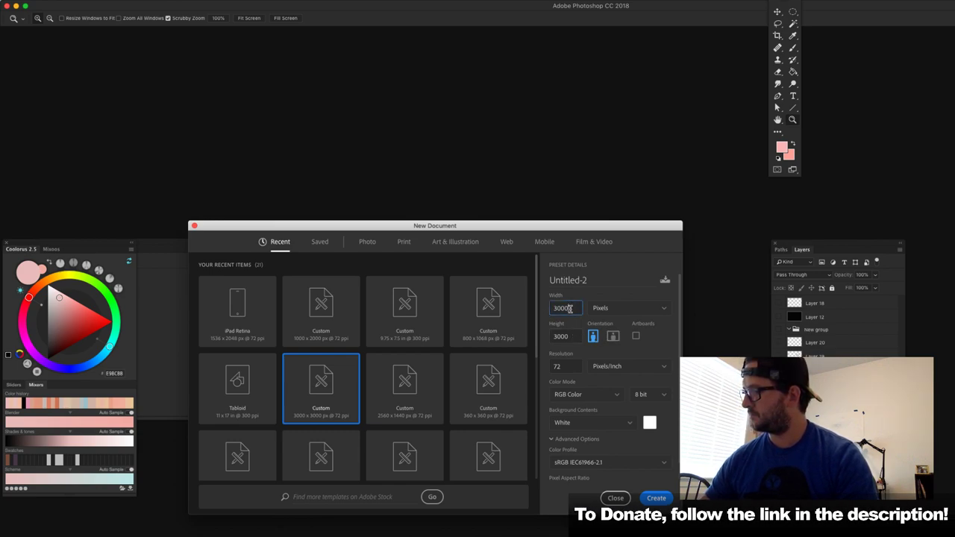
double_click(569, 308)
type("2200")
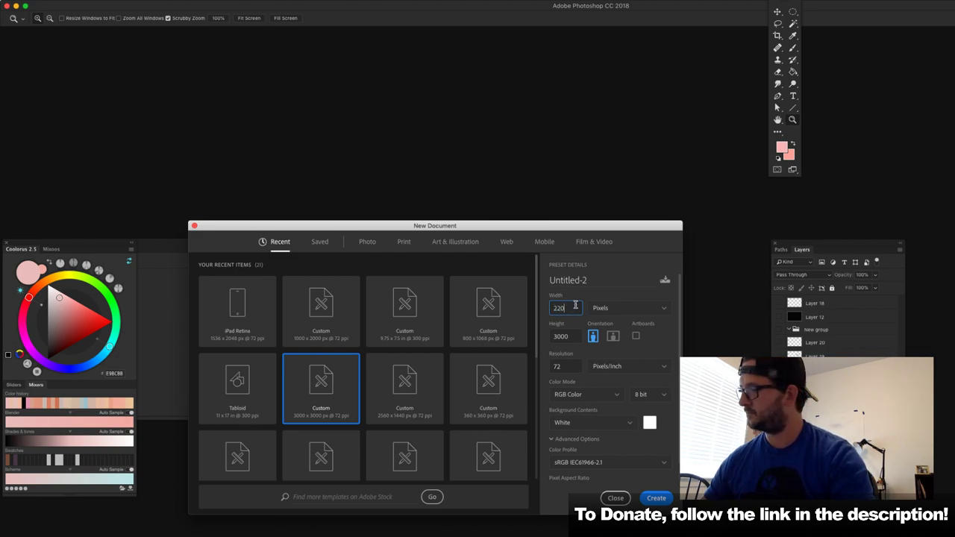
left_click(656, 499)
Step: Add a new layer above the background and load a sketching brush with 54% flow and 10% smoothing
mouse_move(279, 32)
left_mouse_down()
mouse_move(503, 97)
mouse_move(478, 74)
left_mouse_up()
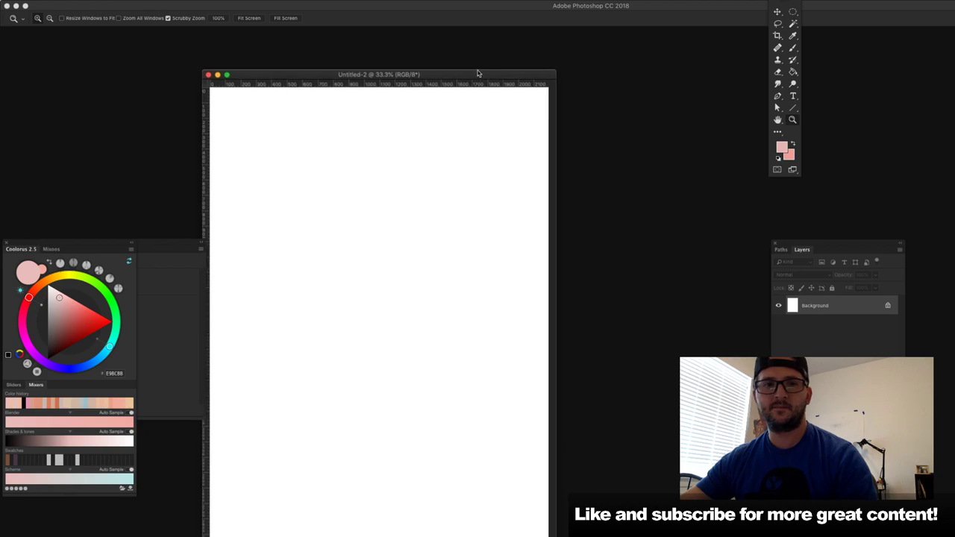
key("b")
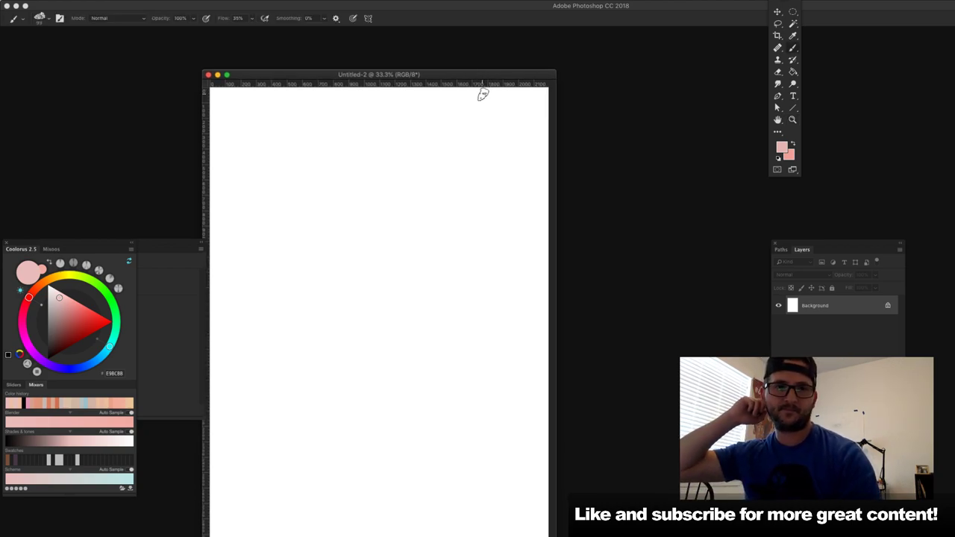
key("super+alt+shift+n")
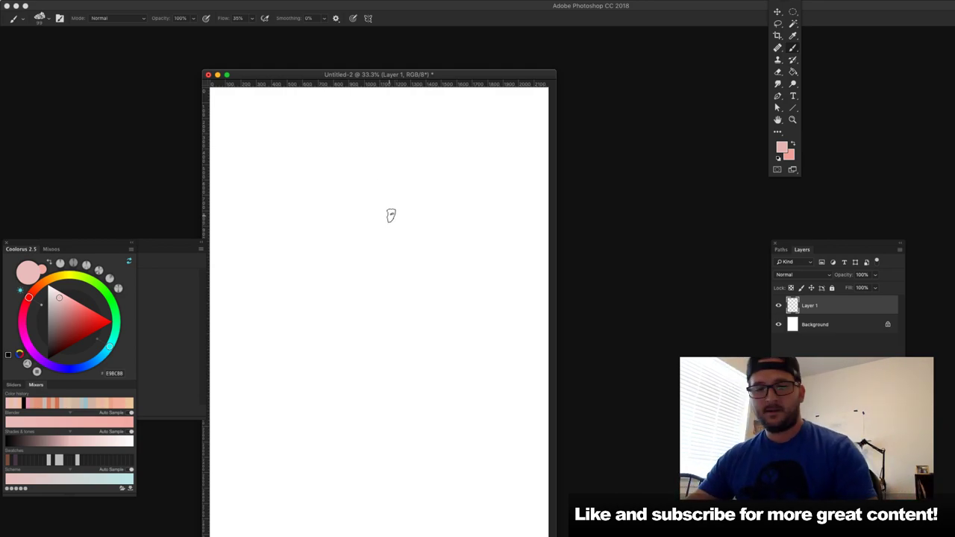
left_click(49, 18)
scroll(146, 238, "down", 1)
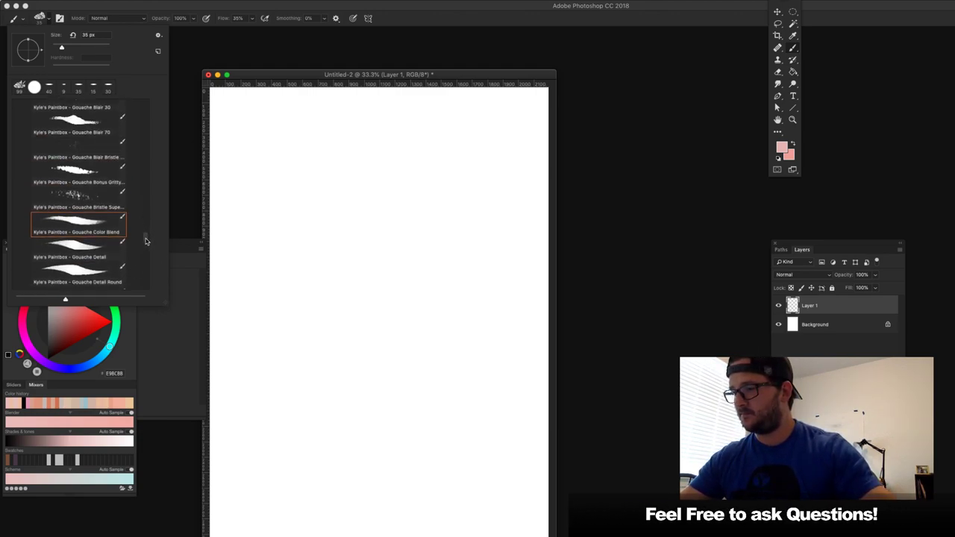
scroll(146, 241, "down", 5)
left_click(88, 176)
Step: Try out the brush with short pink strokes in the upper canvas and undo them
left_click_drag(287, 197, 285, 225)
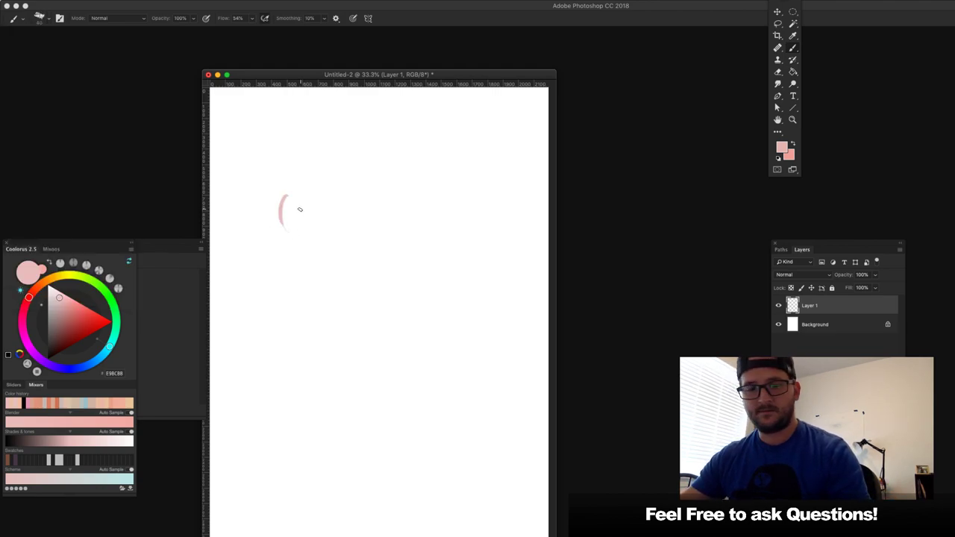
key("super+z")
mouse_move(292, 202)
left_mouse_down()
mouse_move(327, 176)
mouse_move(316, 219)
mouse_move(289, 179)
mouse_move(319, 197)
left_mouse_up()
key("super+z")
Step: Set the brush colour to black and sketch a round head with curved guidelines, cheek, jaw line and small facial features
left_click(47, 360)
key("alt+super+z")
key("alt+super+z")
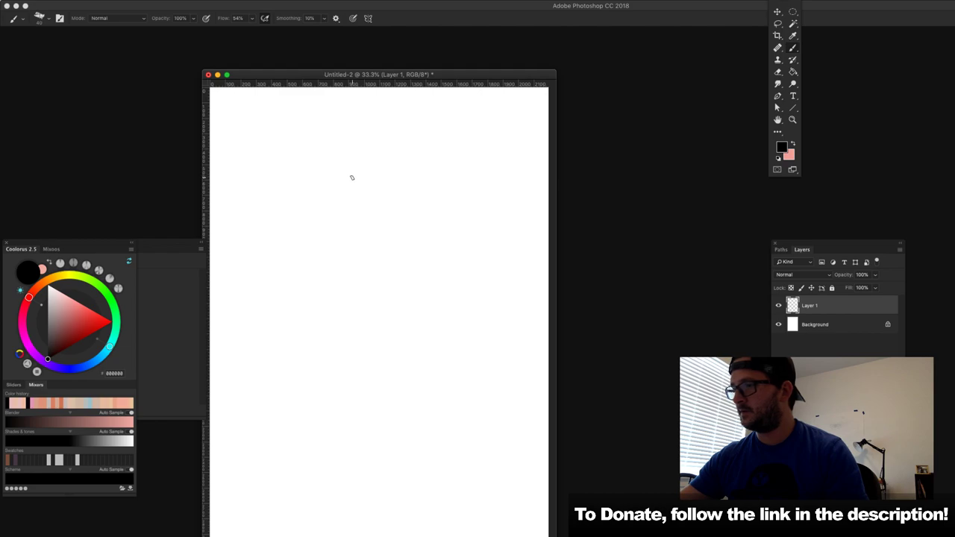
mouse_move(319, 175)
left_mouse_down()
mouse_move(334, 242)
mouse_move(319, 166)
mouse_move(351, 234)
mouse_move(357, 170)
mouse_move(361, 240)
mouse_move(381, 179)
mouse_move(392, 215)
mouse_move(404, 200)
mouse_move(401, 239)
left_mouse_up()
key("alt+super+z")
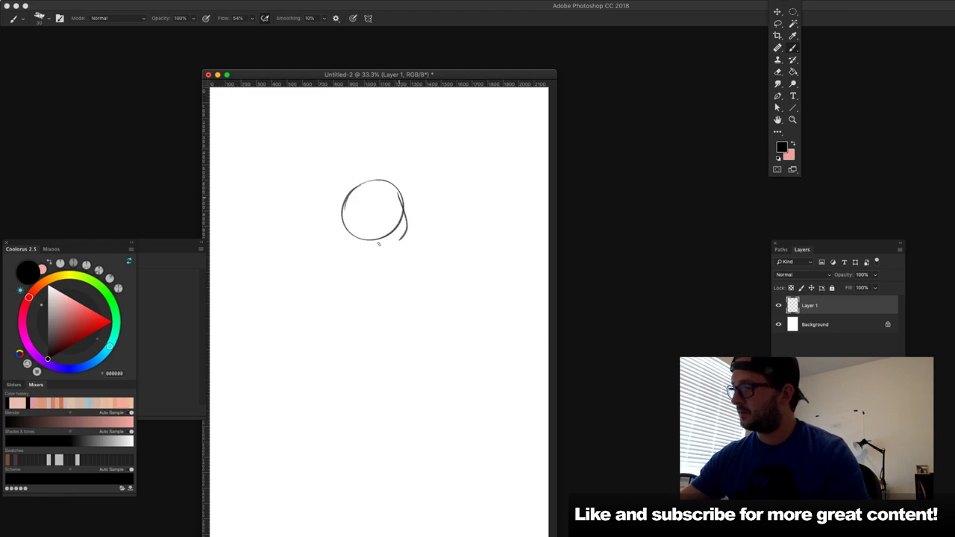
key("alt+super+z")
left_click_drag(340, 215, 415, 211)
mouse_move(385, 181)
left_mouse_down()
mouse_move(387, 228)
mouse_move(403, 245)
left_mouse_up()
left_click_drag(342, 228, 388, 249)
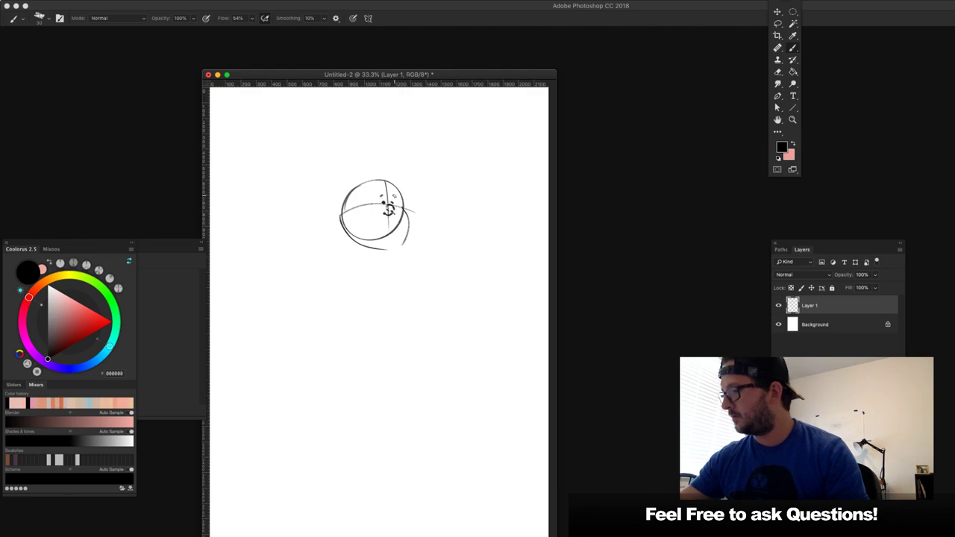
Step: Sketch the hair outline, fringe and ear, redoing the neck line as a firmer jaw and the start of a collar
mouse_move(345, 212)
left_mouse_down()
mouse_move(344, 231)
mouse_move(359, 181)
mouse_move(403, 184)
left_mouse_up()
left_click_drag(356, 247, 351, 273)
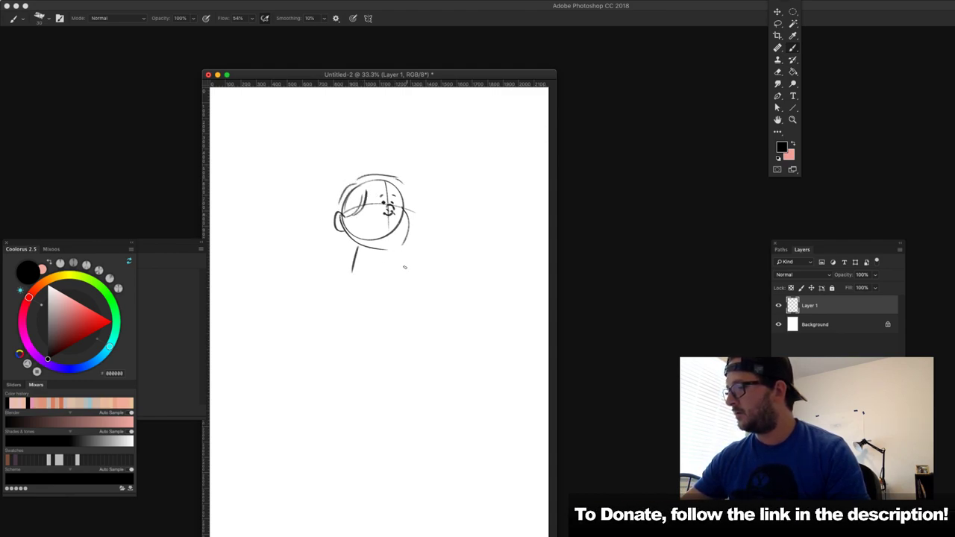
key("super+alt+z")
key("super+alt+z")
mouse_move(405, 210)
left_mouse_down()
mouse_move(377, 248)
mouse_move(355, 249)
mouse_move(367, 276)
left_mouse_up()
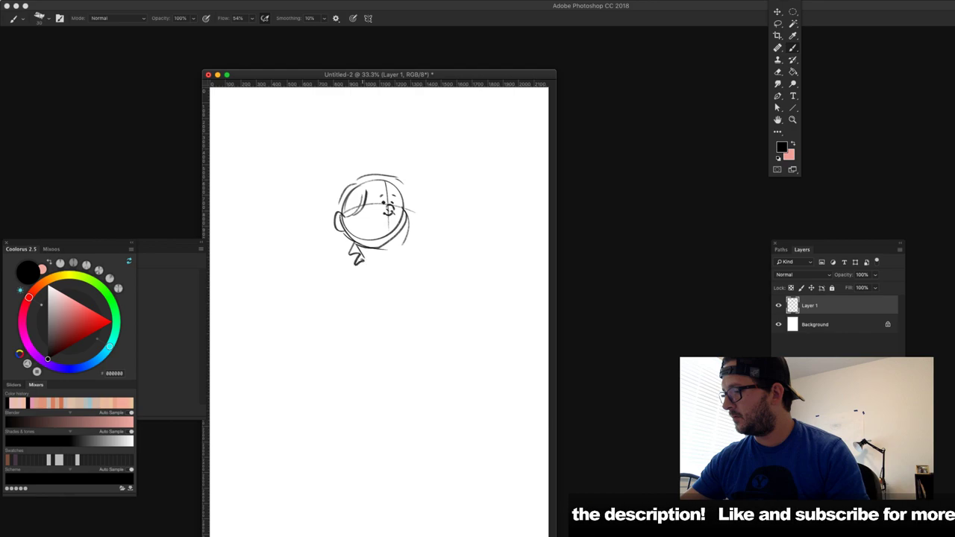
Step: Sketch the open jacket, torso, waistline, legs and feet below the head, adding a vertical balance line
left_click_drag(391, 245, 385, 276)
mouse_move(351, 245)
left_mouse_down()
mouse_move(381, 282)
mouse_move(395, 278)
mouse_move(354, 303)
left_mouse_up()
left_click_drag(385, 187, 373, 345)
mouse_move(354, 298)
left_mouse_down()
mouse_move(356, 337)
mouse_move(340, 350)
mouse_move(357, 342)
mouse_move(380, 300)
mouse_move(379, 331)
left_mouse_up()
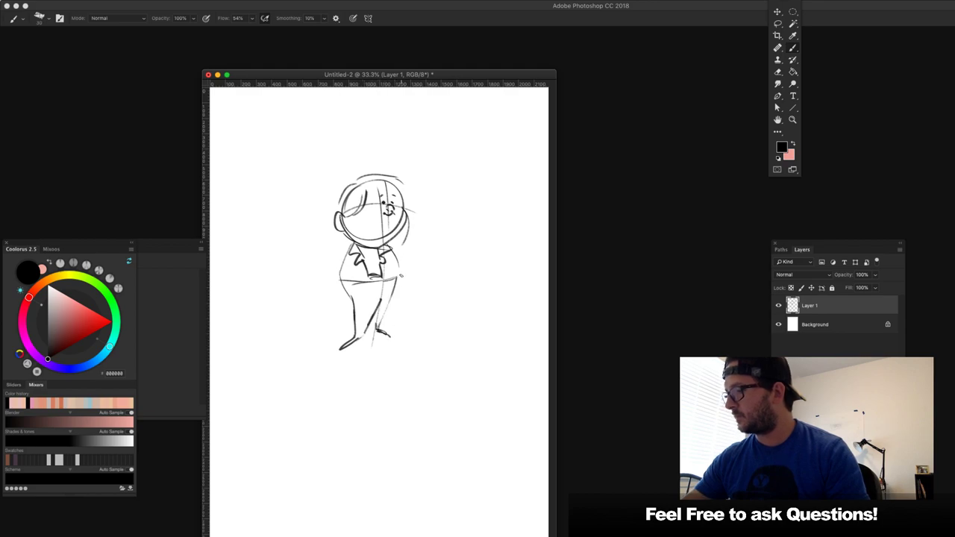
Step: Try two arm poses on the sketched figure, one hanging down and one bent toward the waist, undoing each
left_click_drag(345, 259, 336, 302)
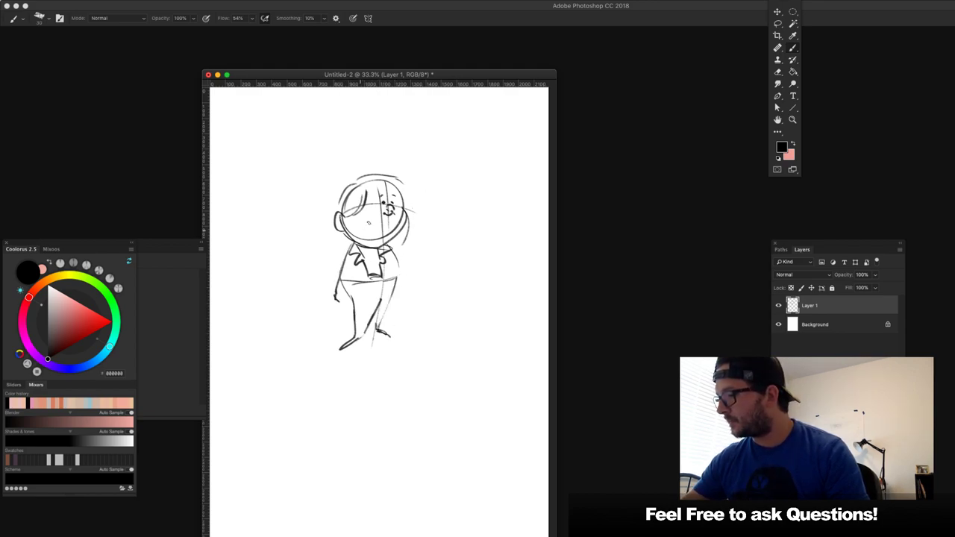
key("ctrl+z")
mouse_move(350, 241)
left_mouse_down()
mouse_move(339, 277)
mouse_move(379, 280)
left_mouse_up()
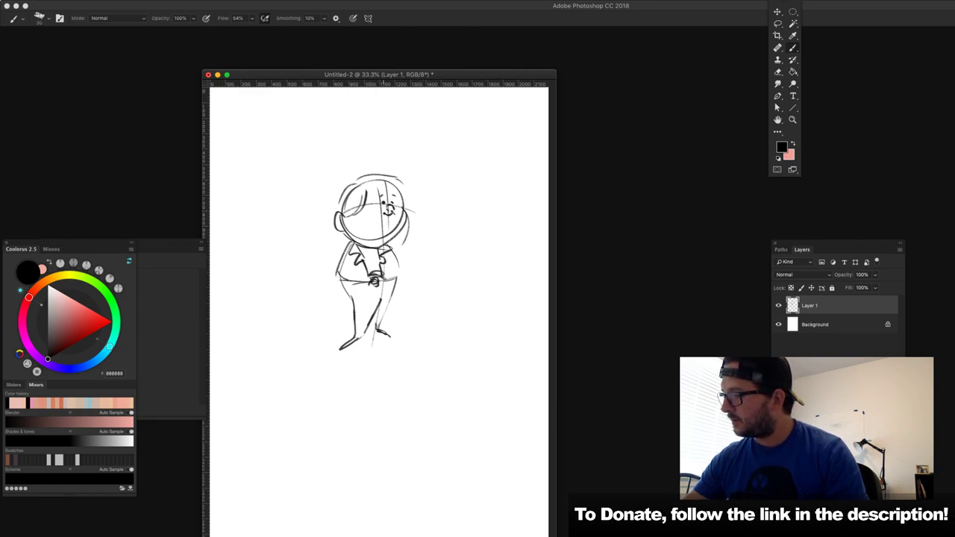
key("ctrl+z")
Step: Reposition the document window and switch the canvas to full-screen view
key("z")
mouse_move(427, 257)
left_mouse_down()
mouse_move(414, 266)
mouse_move(420, 260)
left_mouse_up()
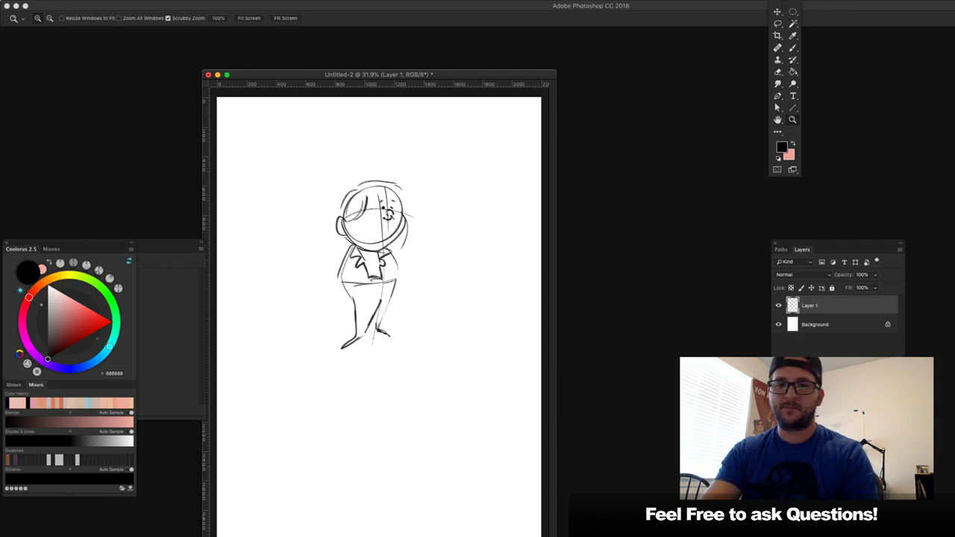
left_click_drag(443, 75, 389, 76)
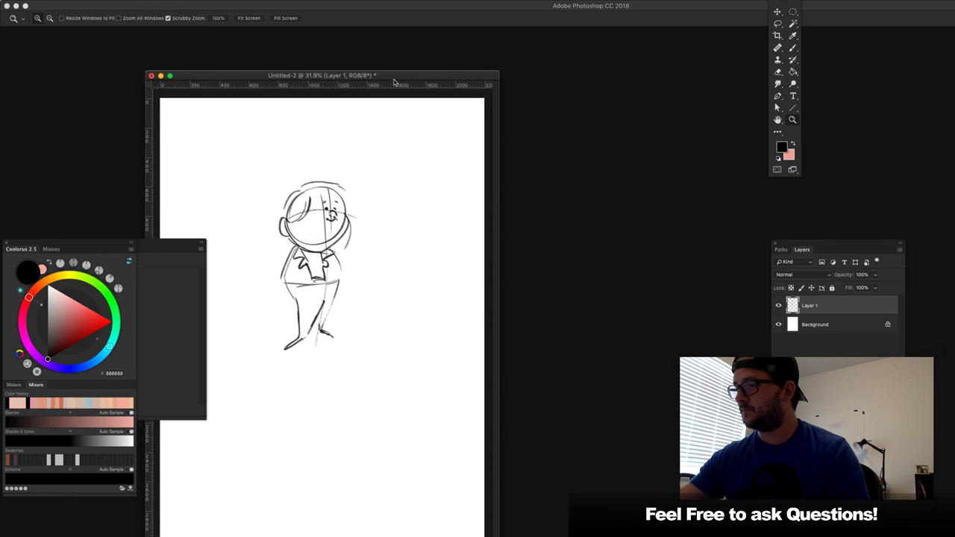
key("f")
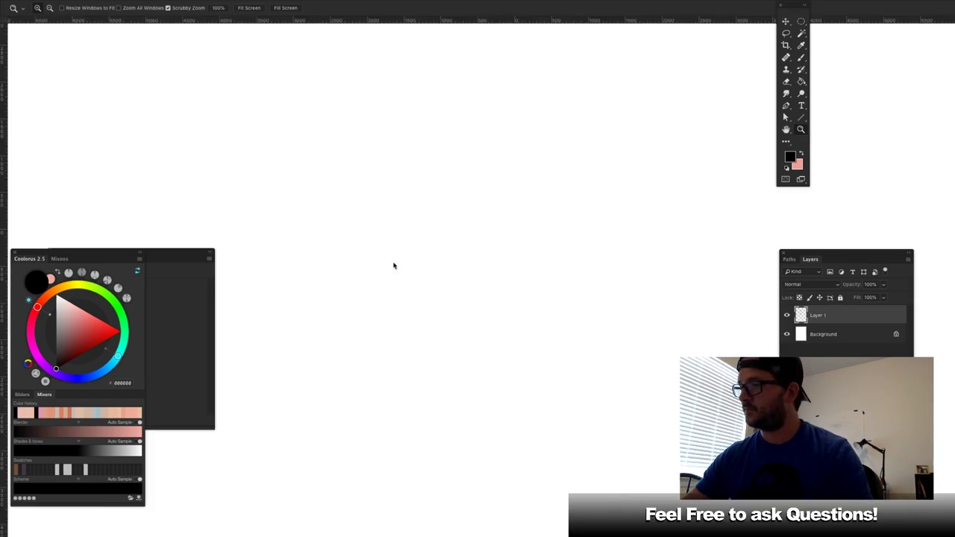
Step: Delete the layer holding the sketched character, leaving only the white background
mouse_move(567, 288)
left_mouse_down()
mouse_move(604, 245)
mouse_move(503, 296)
mouse_move(439, 276)
mouse_move(350, 306)
mouse_move(423, 310)
mouse_move(381, 349)
left_mouse_up()
key("ctrl+r")
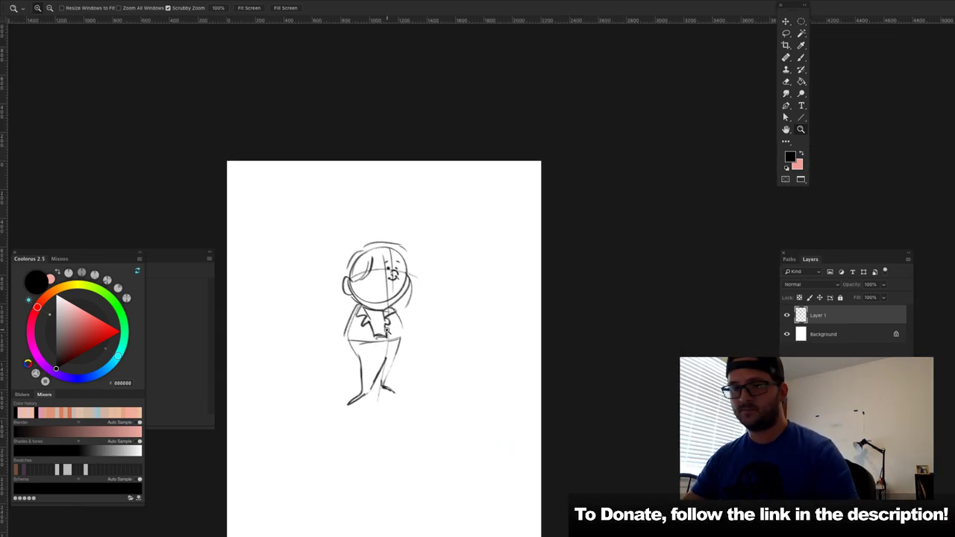
key("Delete")
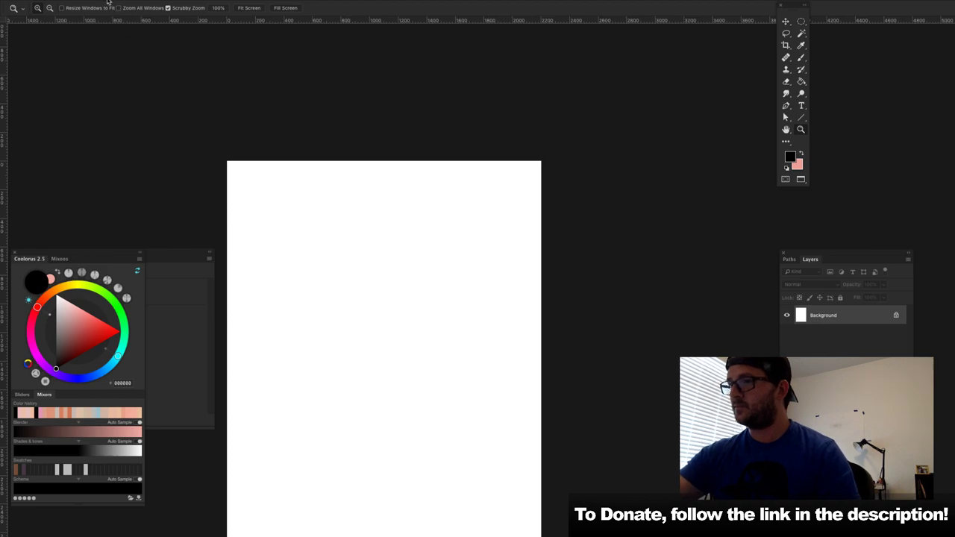
Step: Resize the image to 880 x 1200 pixels with the proportions kept and resampling on
left_click(112, 1)
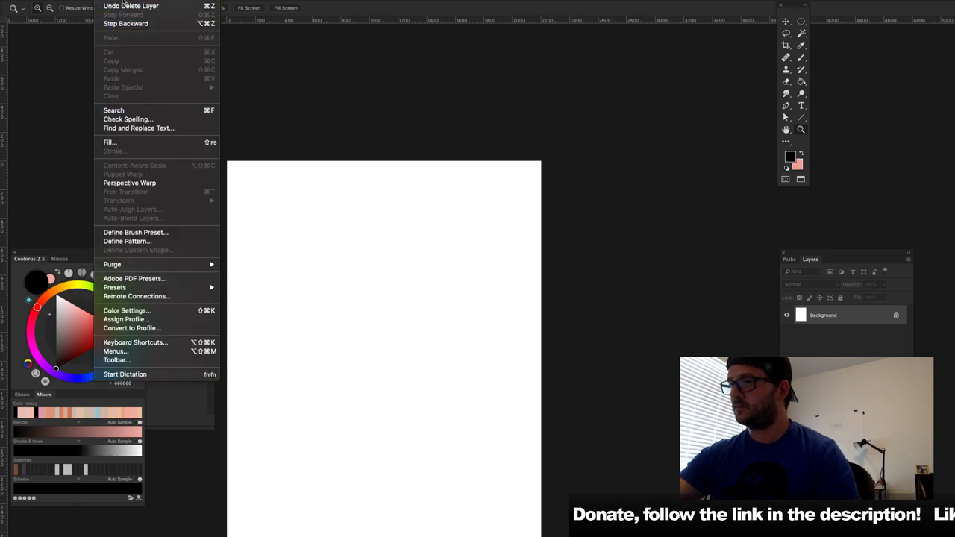
mouse_move(127, 3)
left_click(142, 67)
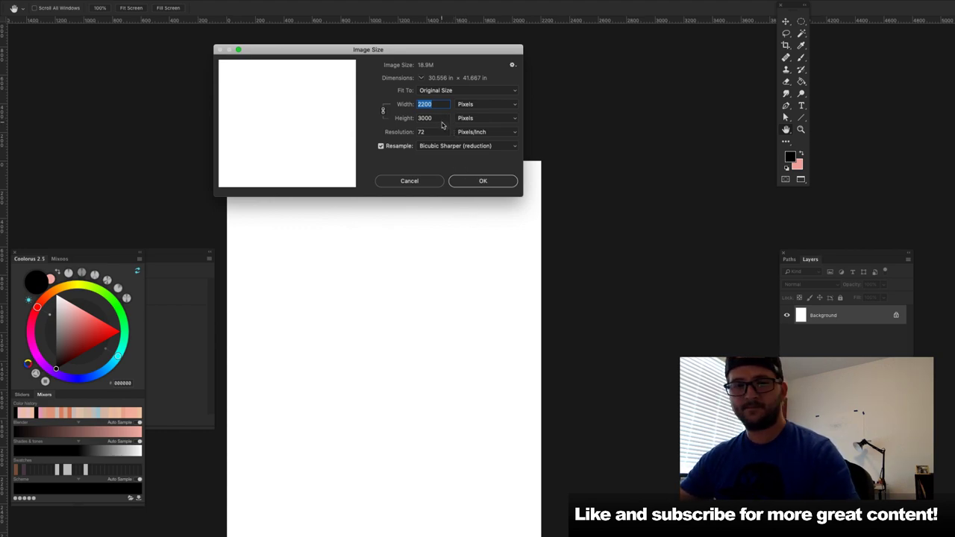
type("200")
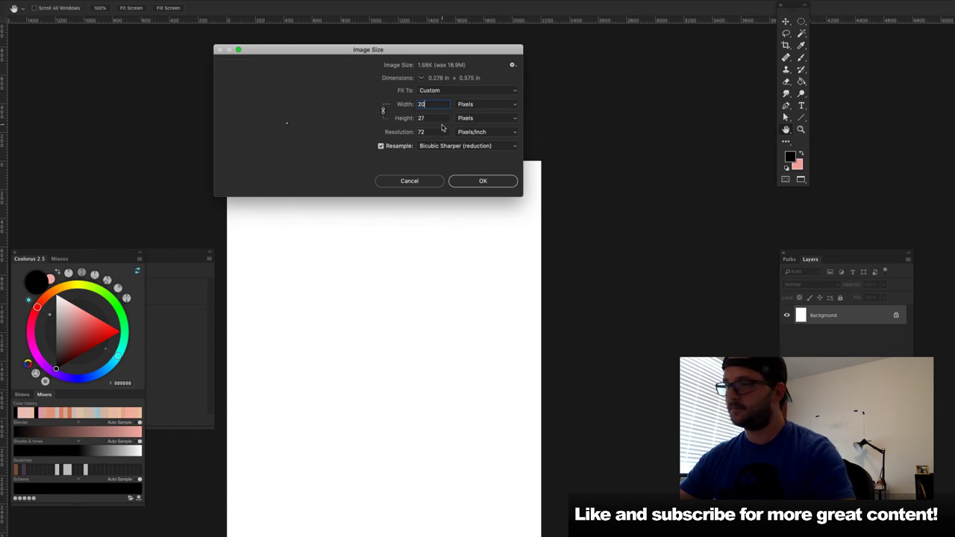
double_click(435, 118)
type("1")
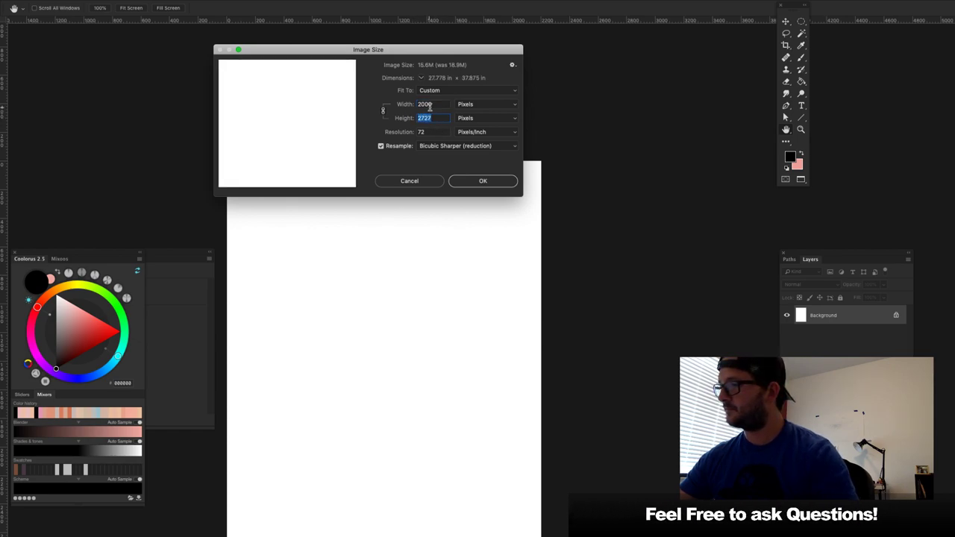
type("200")
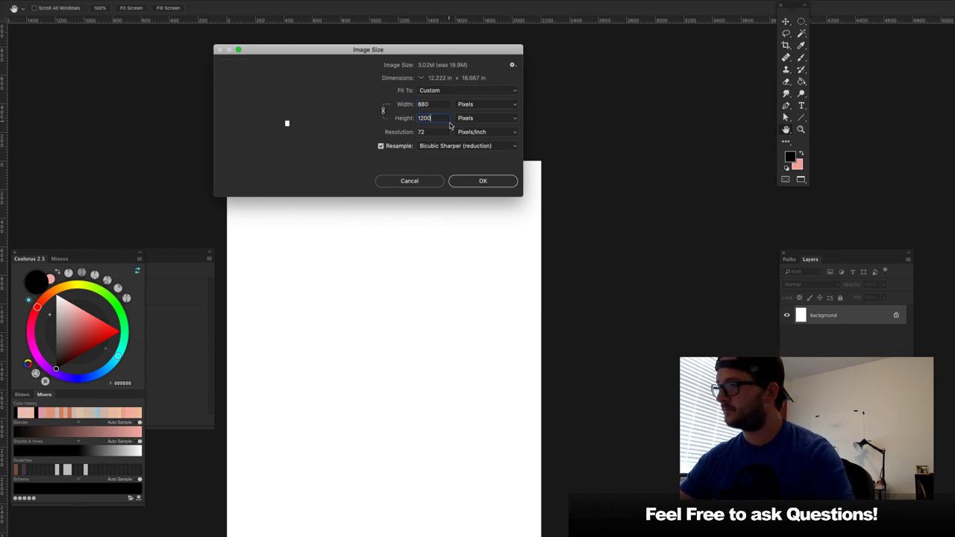
left_click(482, 181)
key("z")
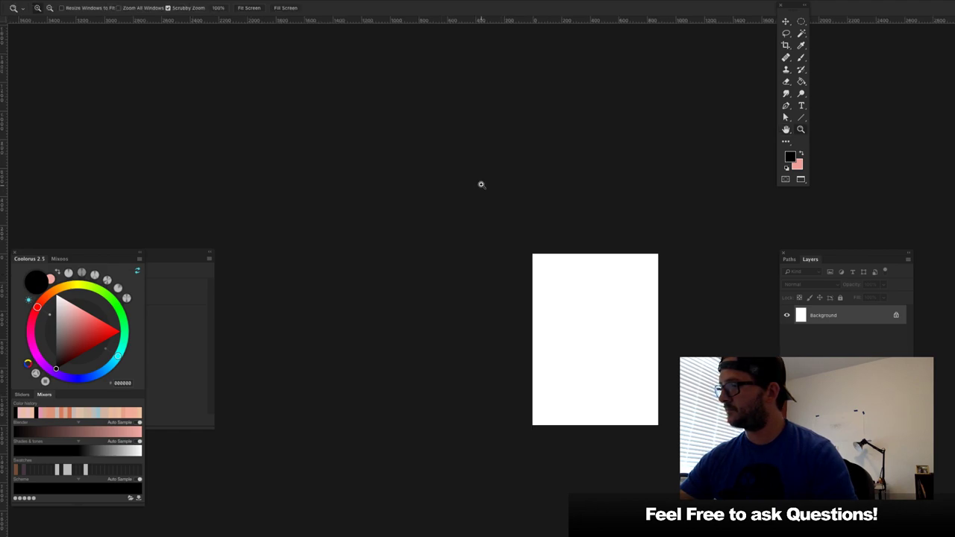
left_click(587, 320)
left_click_drag(624, 267, 395, 290)
left_click(389, 304)
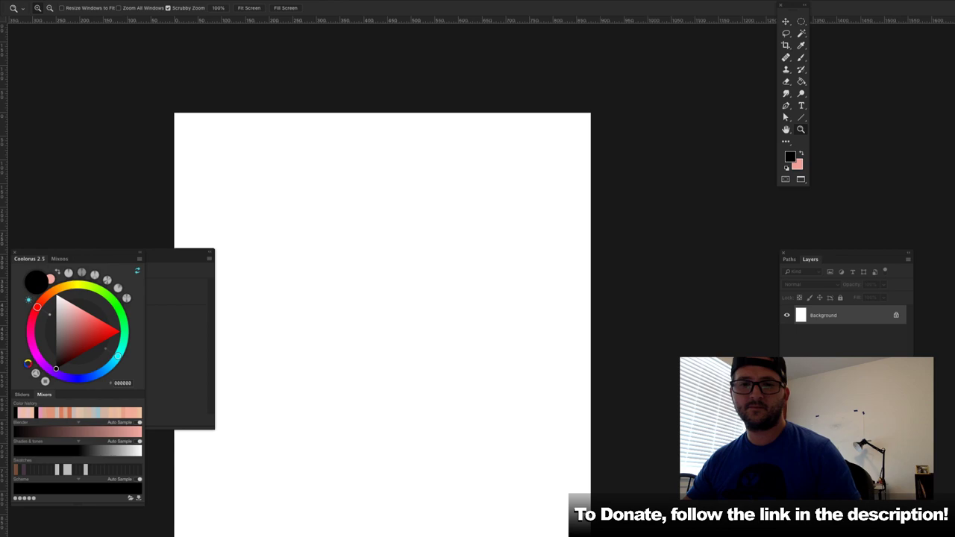
Step: Collapse the Gouache_Master brush group and choose the pinceauCecile brush for painting
key("Tab")
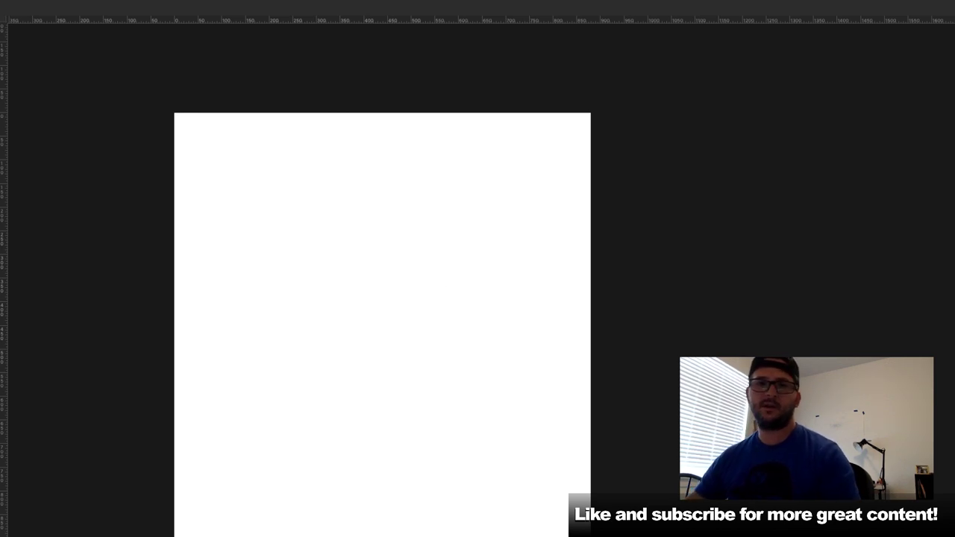
key("Tab")
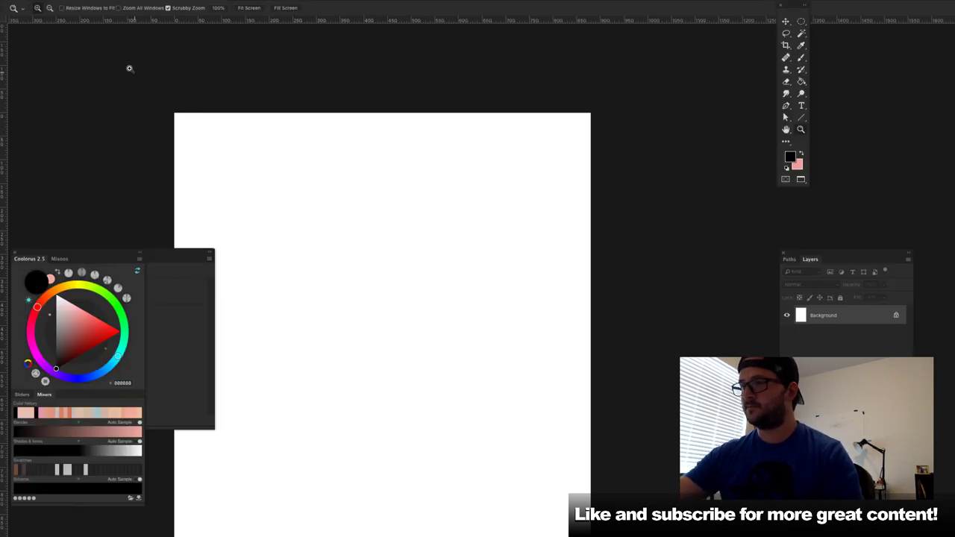
key("b")
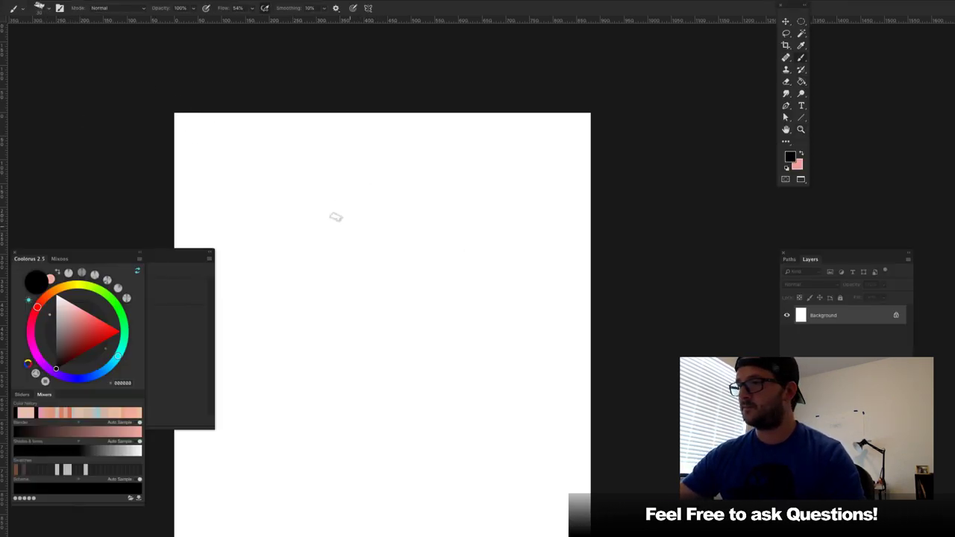
left_click(49, 9)
mouse_move(149, 237)
left_mouse_down()
mouse_move(147, 272)
mouse_move(145, 210)
left_mouse_up()
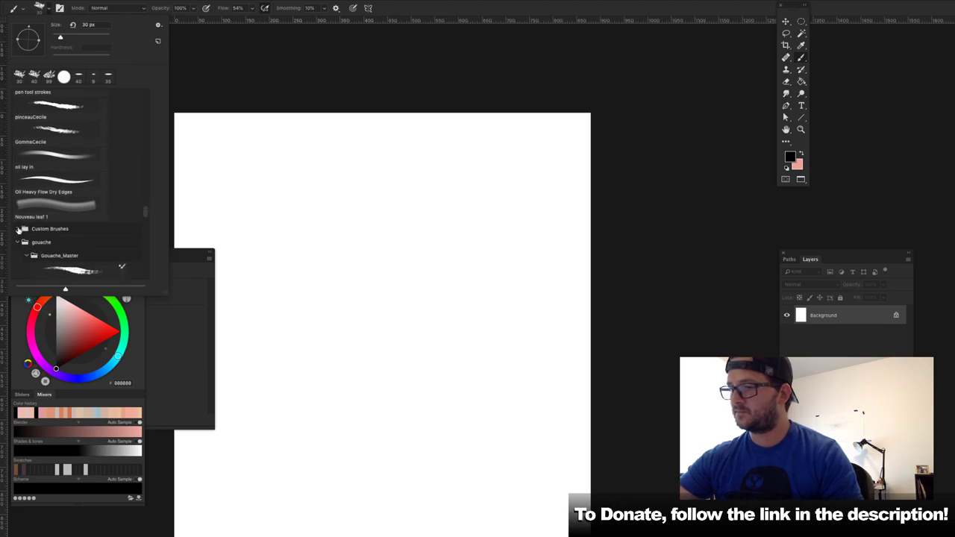
left_click(26, 255)
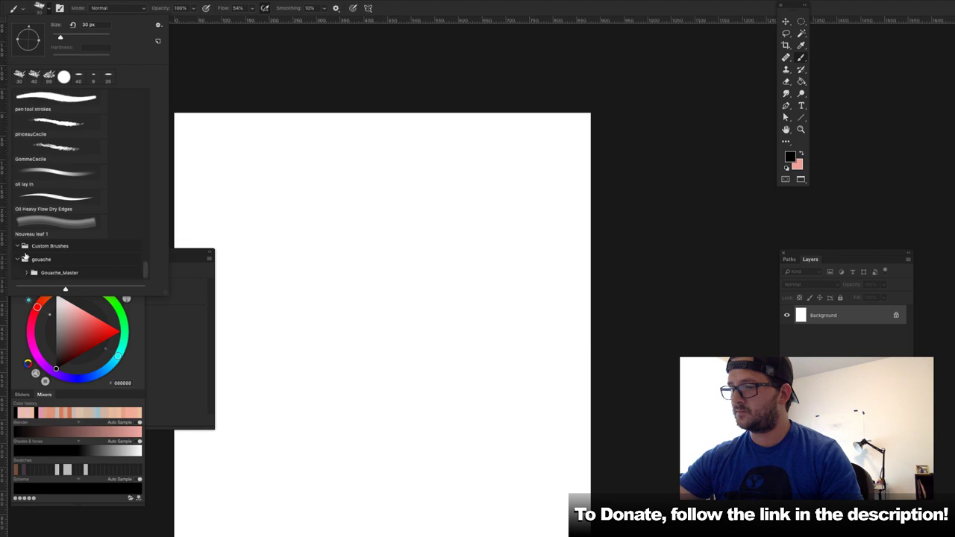
left_click(85, 132)
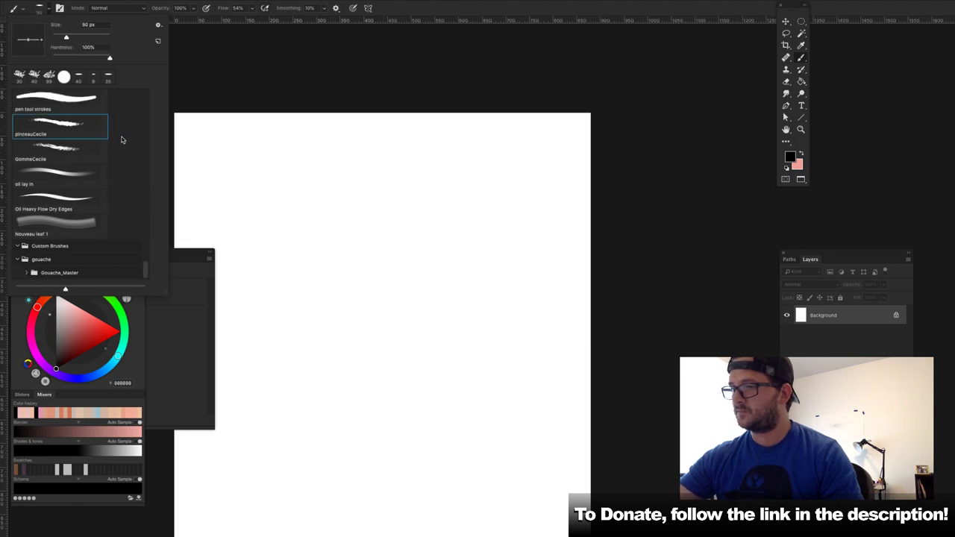
Step: Test the brush with a curved stroke and a small head circle with a centre line, undoing the trials
left_click_drag(335, 259, 346, 327)
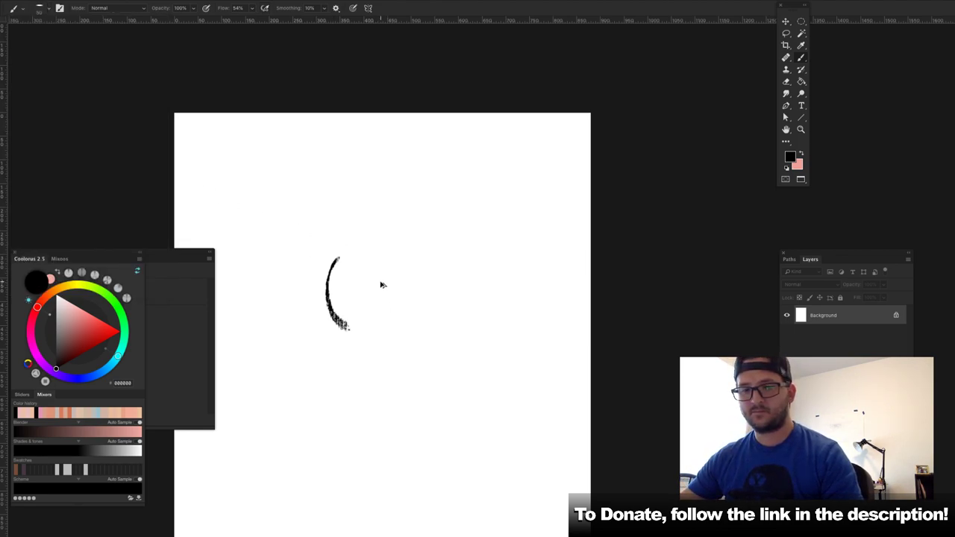
key("ctrl+z")
mouse_move(393, 220)
left_mouse_down()
mouse_move(380, 266)
mouse_move(417, 211)
mouse_move(435, 264)
mouse_move(395, 297)
left_mouse_up()
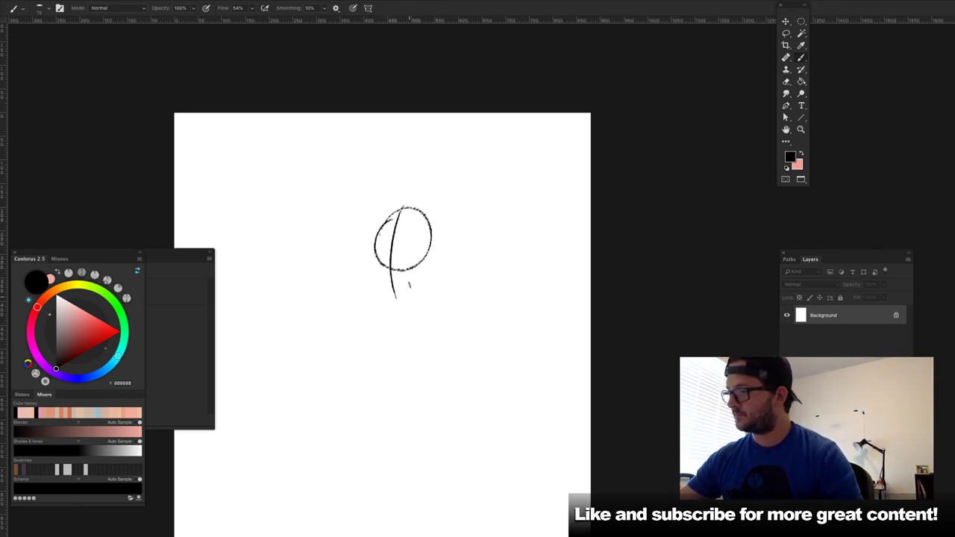
key("ctrl+z")
key("ctrl+z")
Step: Sketch a round head with a curved horizontal guideline across it in the canvas's upper half
key("z")
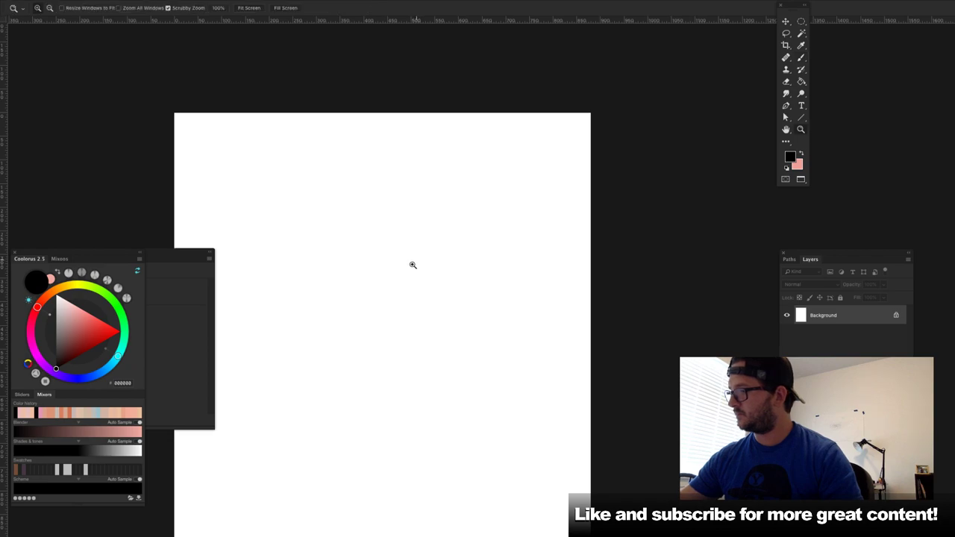
left_click_drag(414, 260, 407, 271)
key("b")
mouse_move(399, 232)
left_mouse_down()
mouse_move(450, 258)
mouse_move(403, 228)
left_mouse_up()
left_click_drag(374, 266, 449, 249)
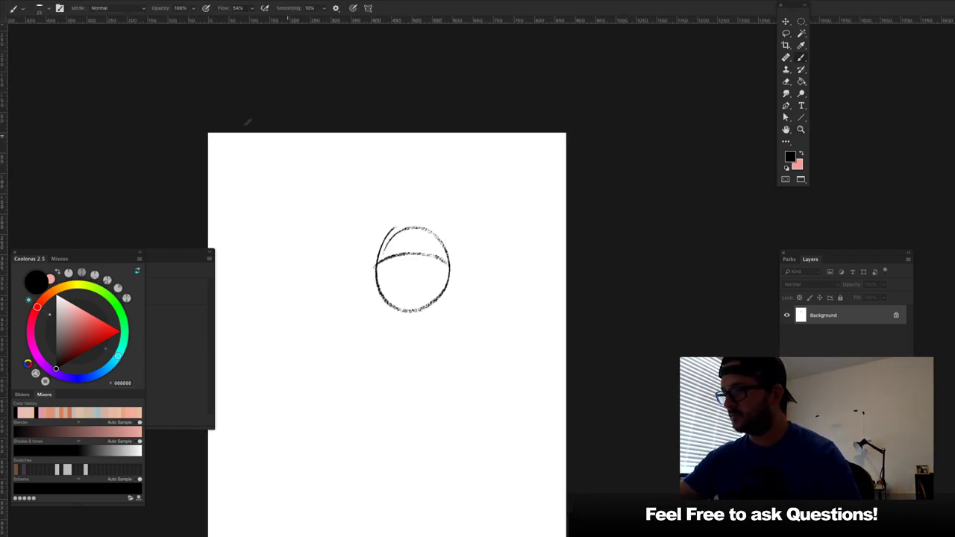
Step: Try the GommeCecile brush on the head sketch, and undo all strokes back to a blank canvas
left_click(49, 11)
left_click(72, 151)
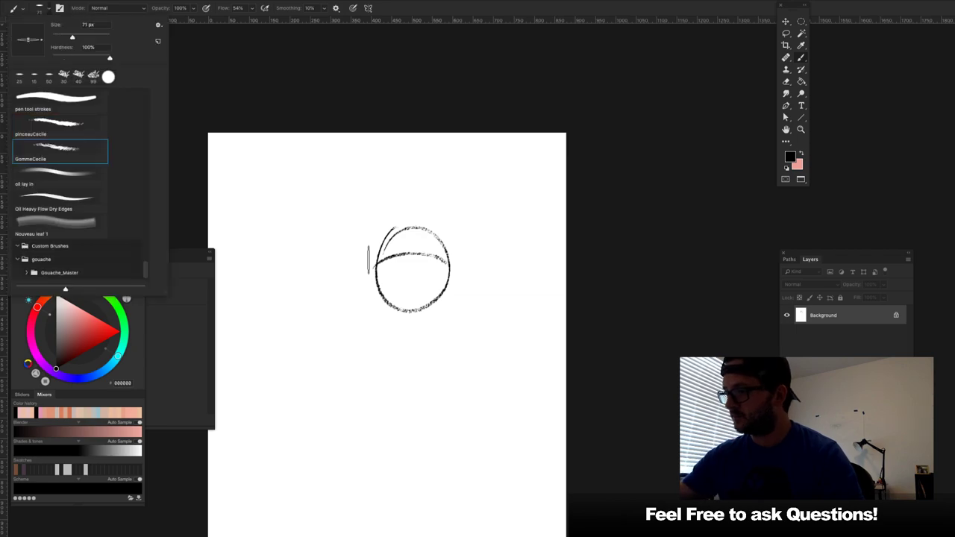
left_click(377, 264)
left_click_drag(377, 258, 403, 351)
key("ctrl+z")
key("ctrl+z")
key("ctrl+z")
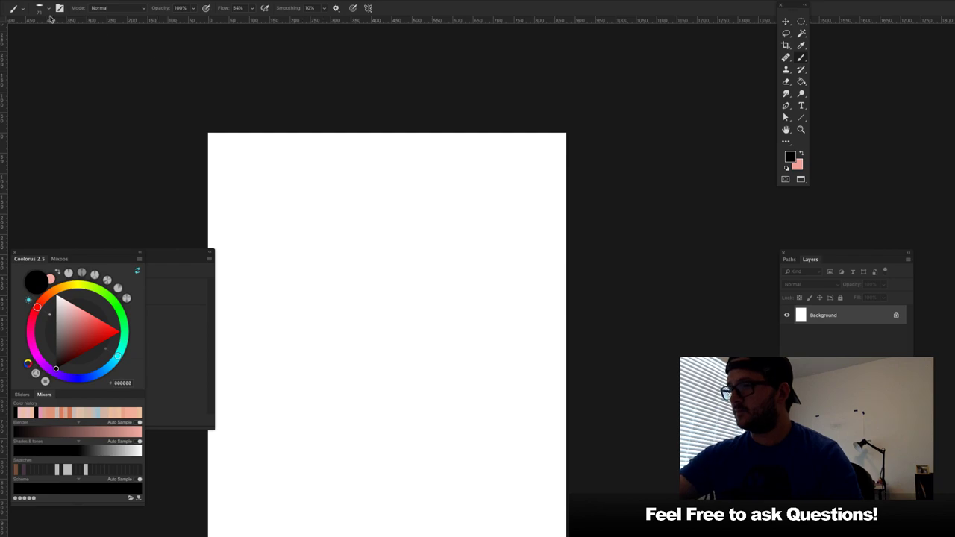
Step: Switch back to the pinceauCecile brush and reduce its size to a thin tip
left_click(49, 10)
left_click(104, 133)
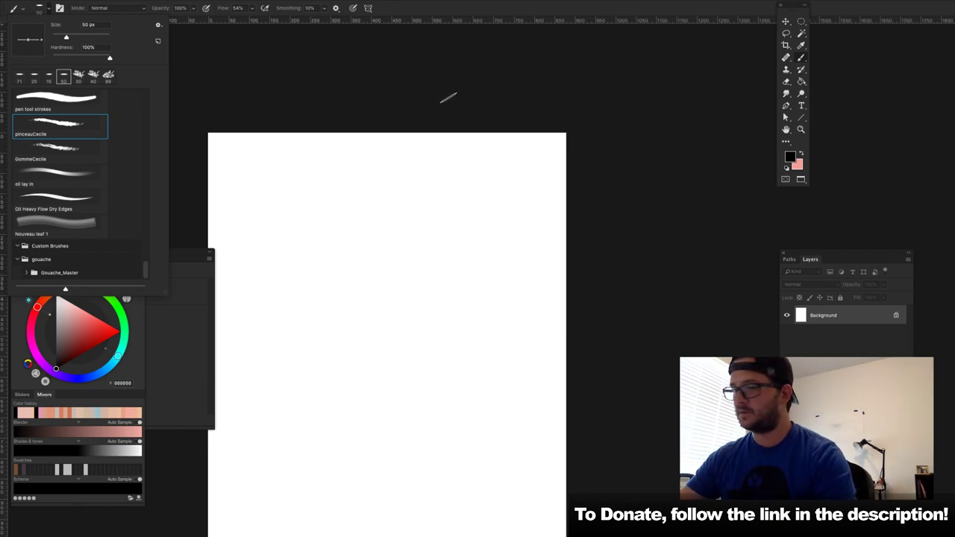
left_click(448, 96)
key("bracketleft")
key("bracketleft")
key("bracketleft")
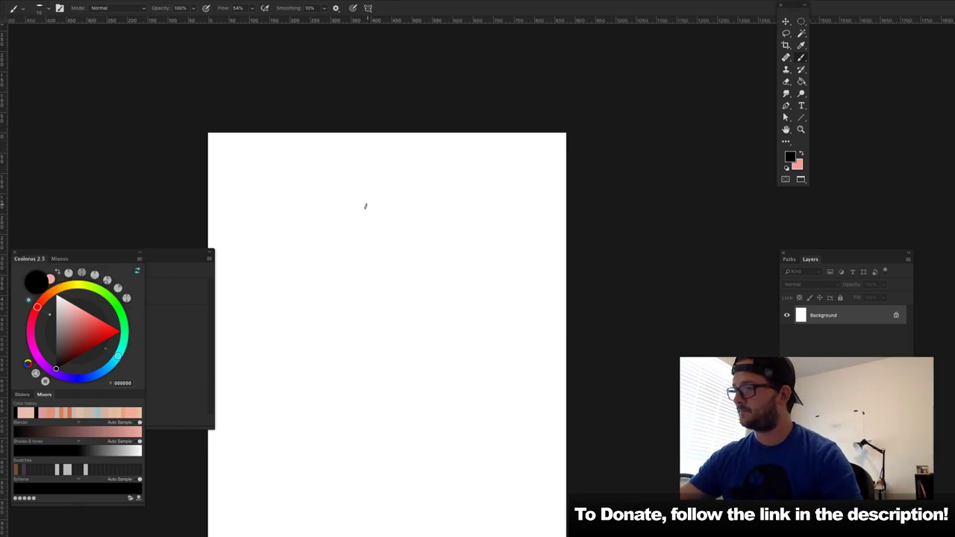
Step: Undo a trial stroke on the background, add a new layer and sketch a small head with guidelines and an eye
left_click_drag(358, 232, 379, 218)
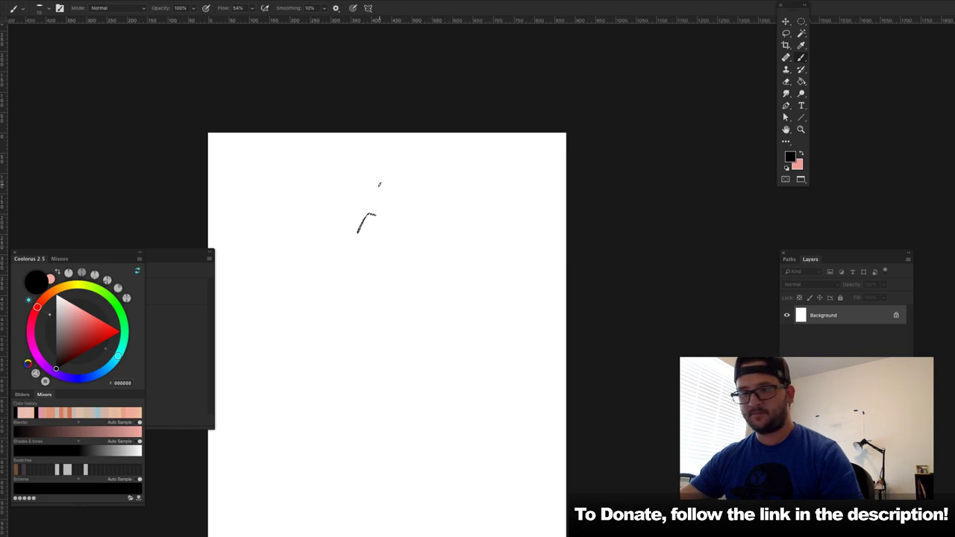
key("ctrl+z")
key("ctrl+shift+alt+n")
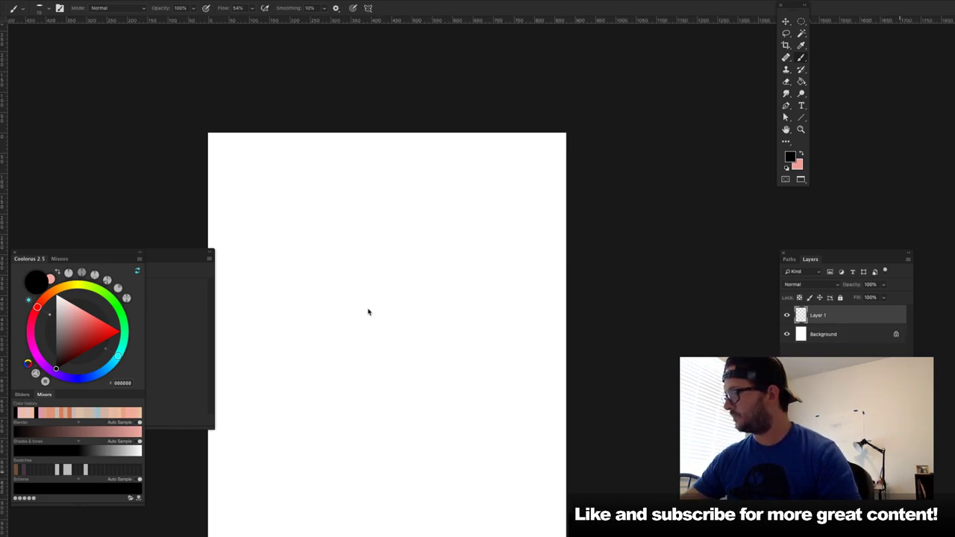
mouse_move(346, 233)
left_mouse_down()
mouse_move(392, 229)
mouse_move(346, 231)
mouse_move(354, 255)
mouse_move(344, 246)
mouse_move(372, 260)
mouse_move(382, 247)
mouse_move(366, 261)
mouse_move(390, 249)
left_mouse_up()
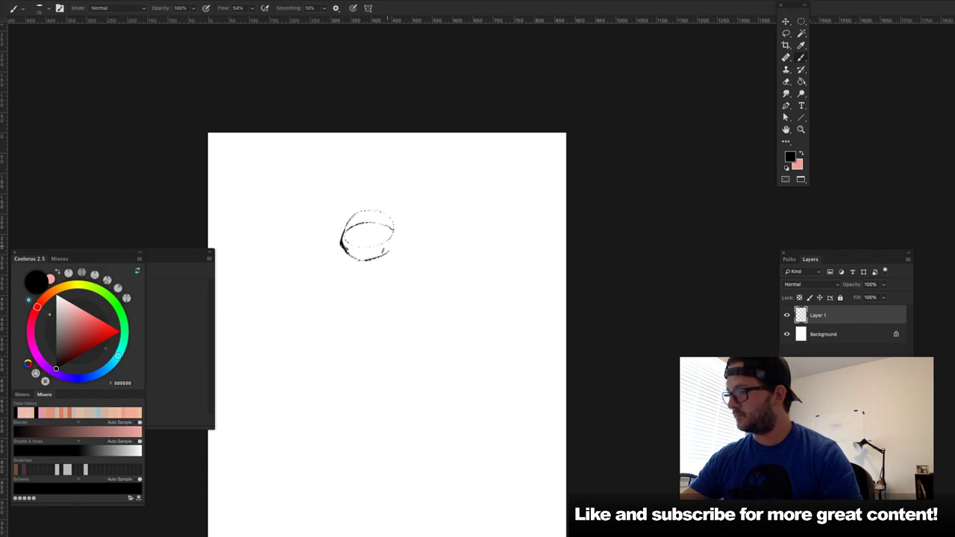
left_click_drag(354, 214, 386, 215)
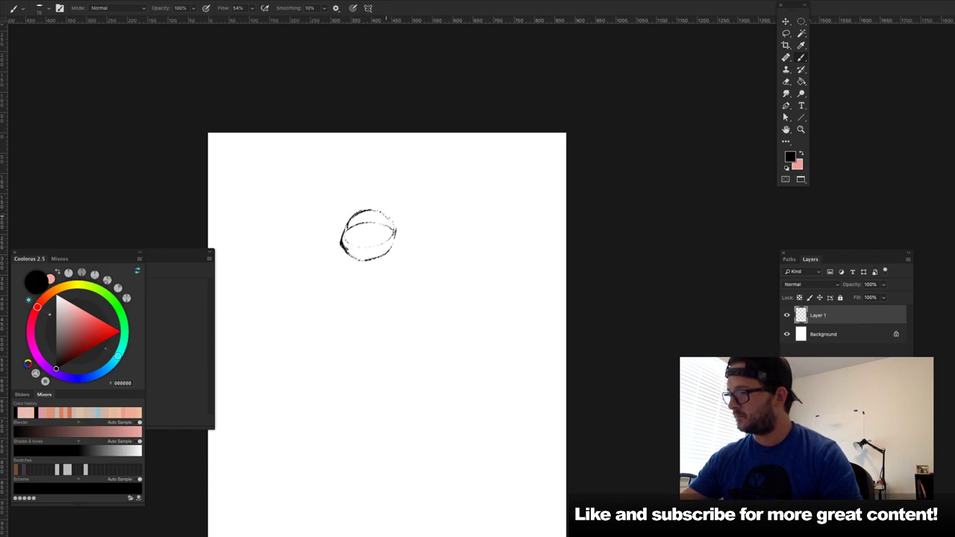
mouse_move(341, 242)
left_mouse_down()
mouse_move(343, 260)
mouse_move(362, 265)
mouse_move(361, 240)
left_mouse_up()
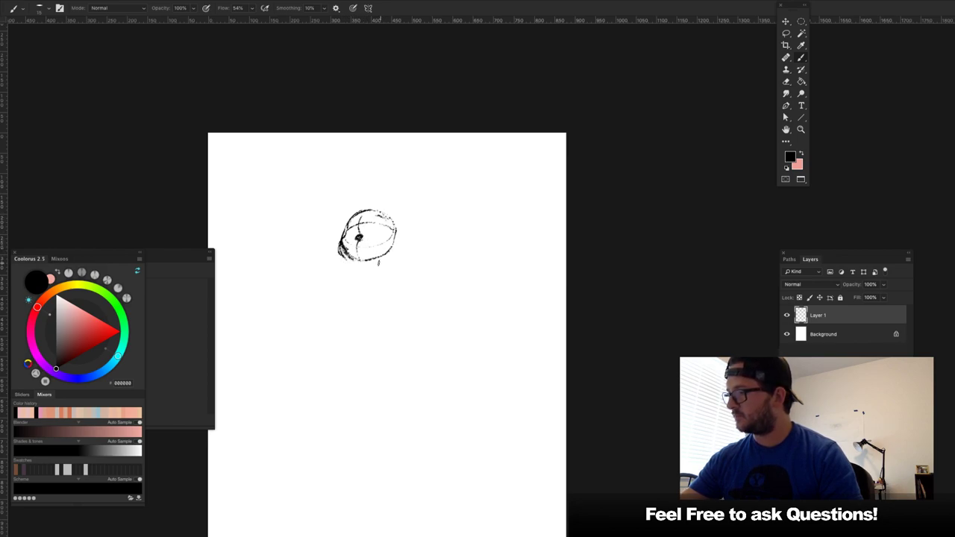
Step: Sketch the neck, the curved sides of the body and two small feet below the head
mouse_move(360, 259)
left_mouse_down()
mouse_move(347, 291)
mouse_move(349, 271)
mouse_move(348, 323)
left_mouse_up()
left_click_drag(341, 281, 365, 329)
left_click_drag(384, 262, 389, 337)
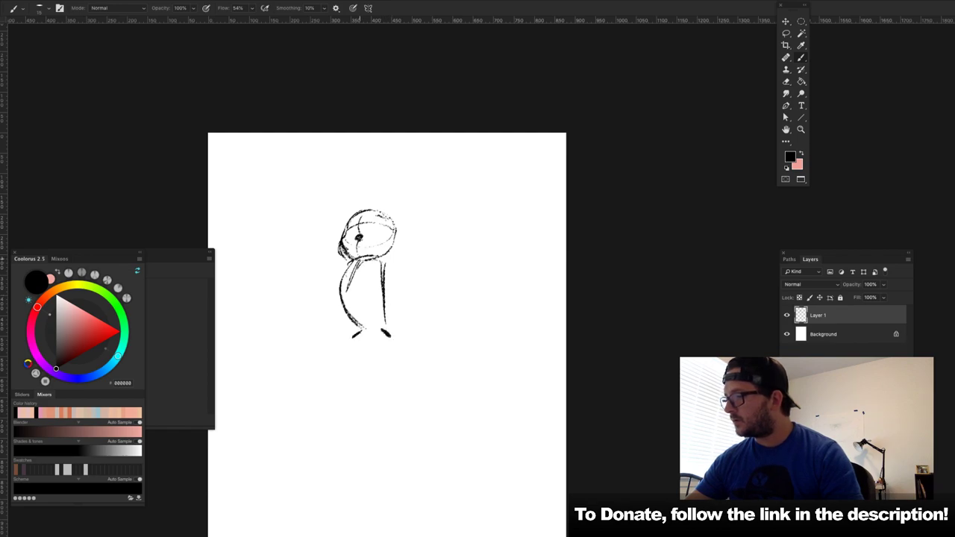
Step: Add the collar, open top, waistline, shorts, lower legs and arm to the small figure
left_click_drag(359, 262, 371, 272)
mouse_move(376, 256)
left_mouse_down()
mouse_move(369, 282)
mouse_move(345, 288)
mouse_move(380, 287)
left_mouse_up()
left_click_drag(345, 314, 367, 314)
mouse_move(364, 309)
left_mouse_down()
mouse_move(386, 317)
mouse_move(379, 331)
mouse_move(387, 339)
left_mouse_up()
left_click_drag(388, 259, 388, 303)
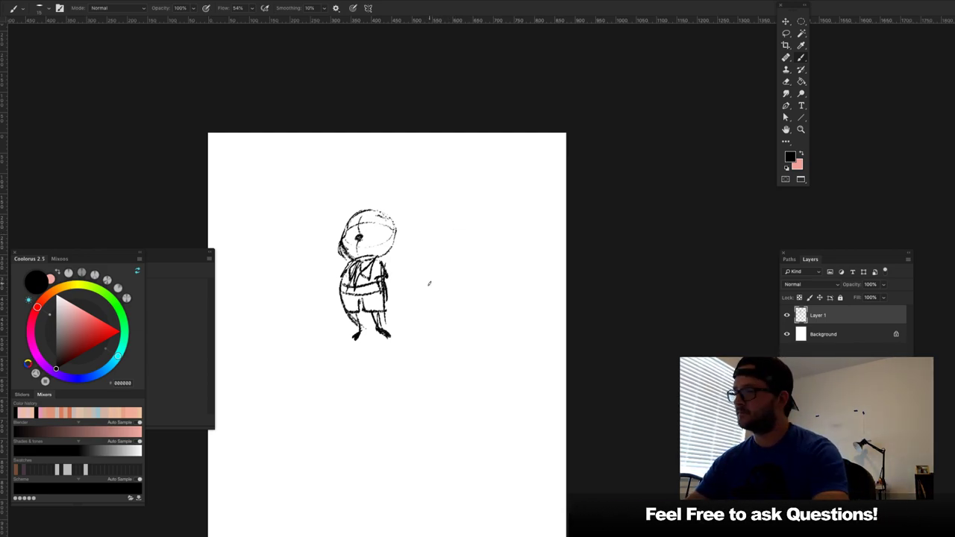
Step: Delete the layer with the small figure and add a fresh empty layer for a new sketch
key("Delete")
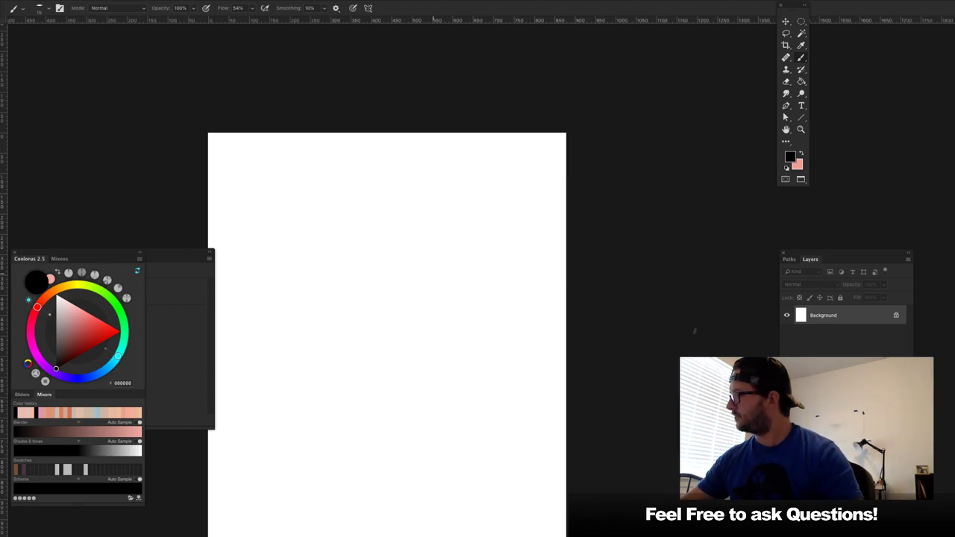
key("ctrl+shift+alt+n")
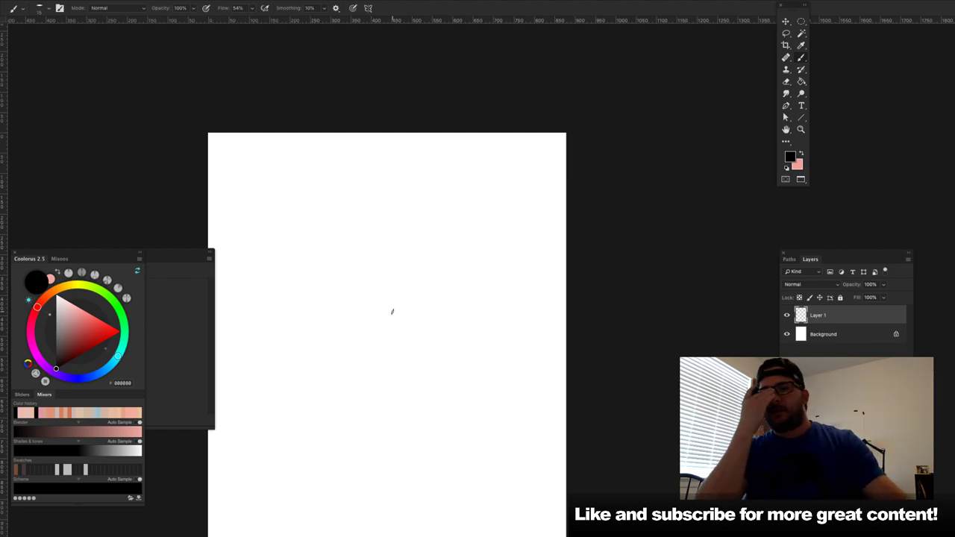
key("z")
mouse_move(414, 261)
left_mouse_down()
mouse_move(409, 286)
mouse_move(412, 259)
left_mouse_up()
key("ctrl+r")
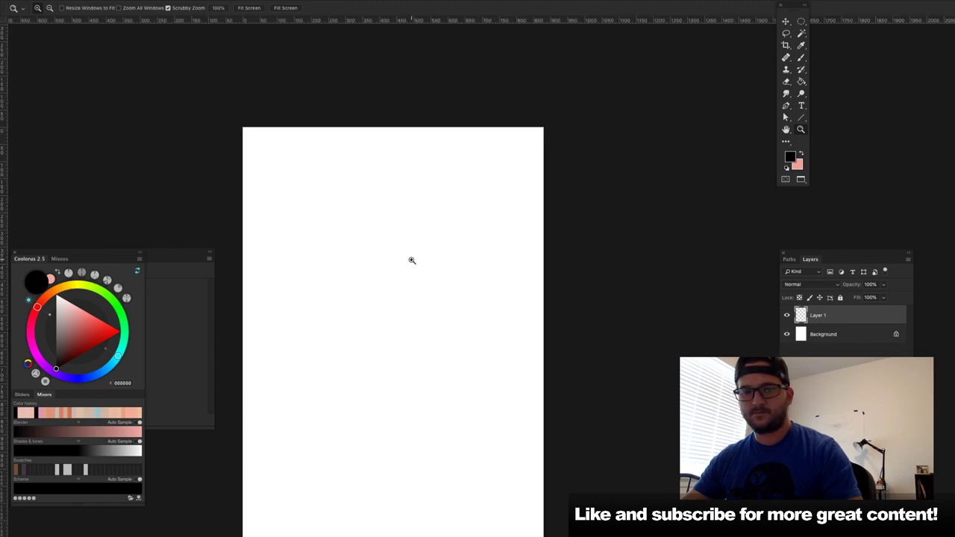
key("b")
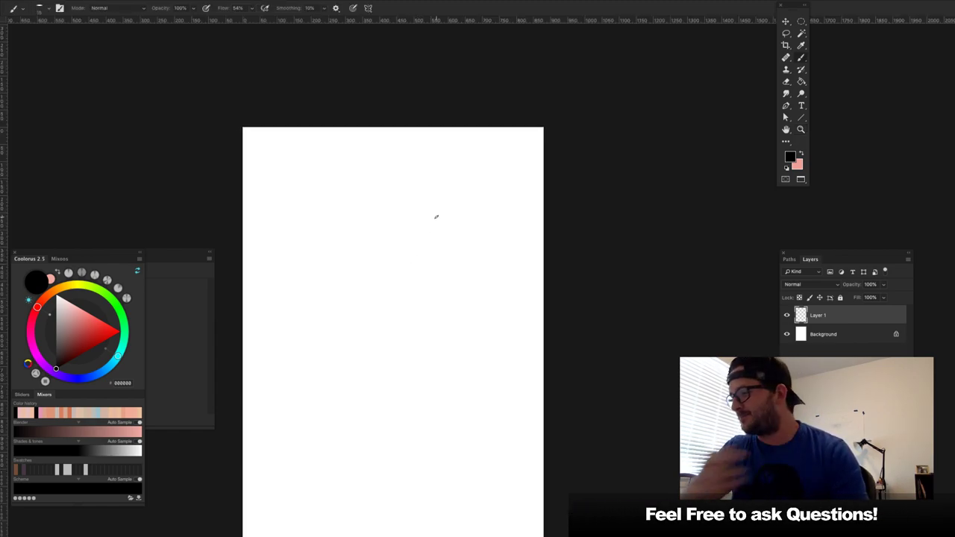
key("z")
left_click_drag(396, 202, 405, 198)
key("b")
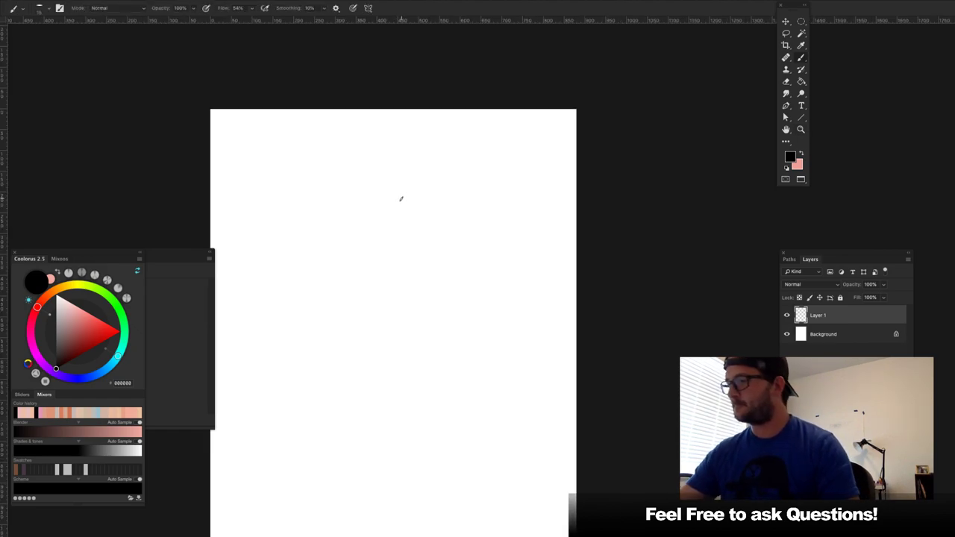
Step: Sketch a small head with a rounded jaw, then the shoulders and curved torso below it, undoing the first head circle
left_click_drag(374, 226, 407, 191)
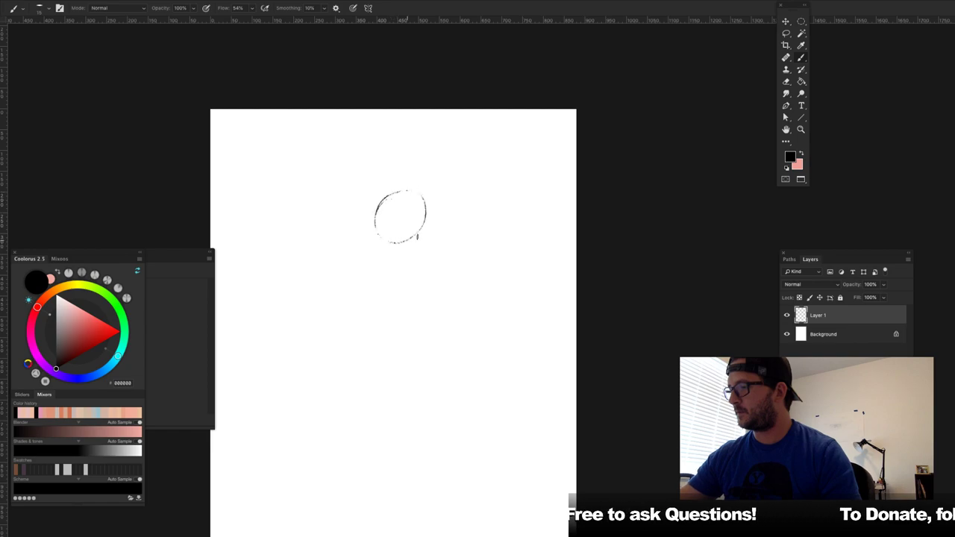
key("ctrl+z")
mouse_move(427, 179)
left_mouse_down()
mouse_move(443, 185)
mouse_move(428, 179)
mouse_move(401, 250)
mouse_move(415, 250)
left_mouse_up()
mouse_move(451, 192)
left_mouse_down()
mouse_move(426, 247)
mouse_move(462, 283)
left_mouse_up()
mouse_move(405, 253)
left_mouse_down()
mouse_move(391, 289)
mouse_move(404, 322)
mouse_move(448, 309)
left_mouse_up()
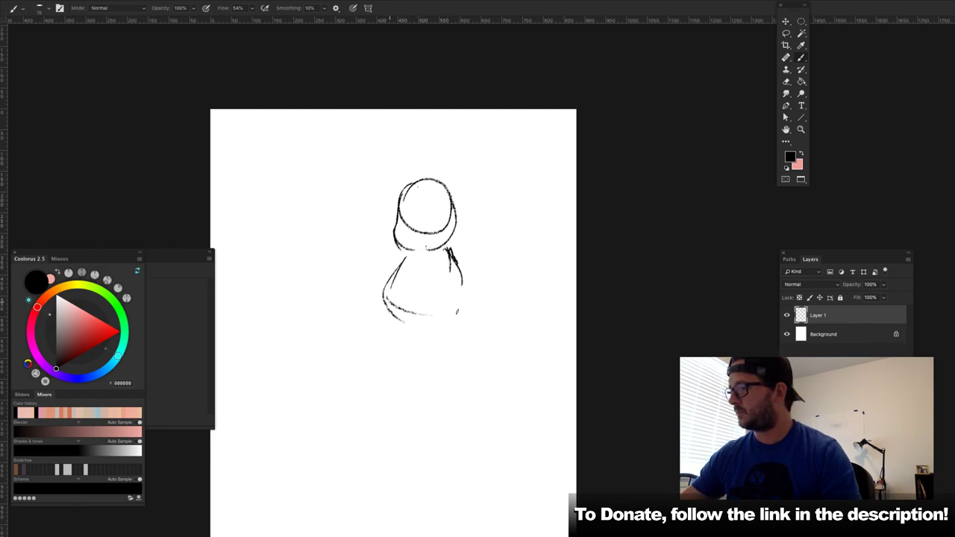
Step: Add the shorts, body side and arm to the figure, and sketch the hair, ear and facial guidelines on the head
mouse_move(387, 290)
left_mouse_down()
mouse_move(405, 345)
mouse_move(463, 335)
left_mouse_up()
mouse_move(461, 282)
left_mouse_down()
mouse_move(465, 332)
mouse_move(466, 313)
left_mouse_up()
mouse_move(436, 257)
left_mouse_down()
mouse_move(436, 294)
mouse_move(451, 245)
mouse_move(395, 229)
mouse_move(403, 196)
mouse_move(397, 212)
mouse_move(434, 171)
mouse_move(464, 185)
mouse_move(456, 209)
mouse_move(444, 198)
mouse_move(467, 218)
mouse_move(453, 231)
left_mouse_up()
left_click_drag(415, 204, 409, 249)
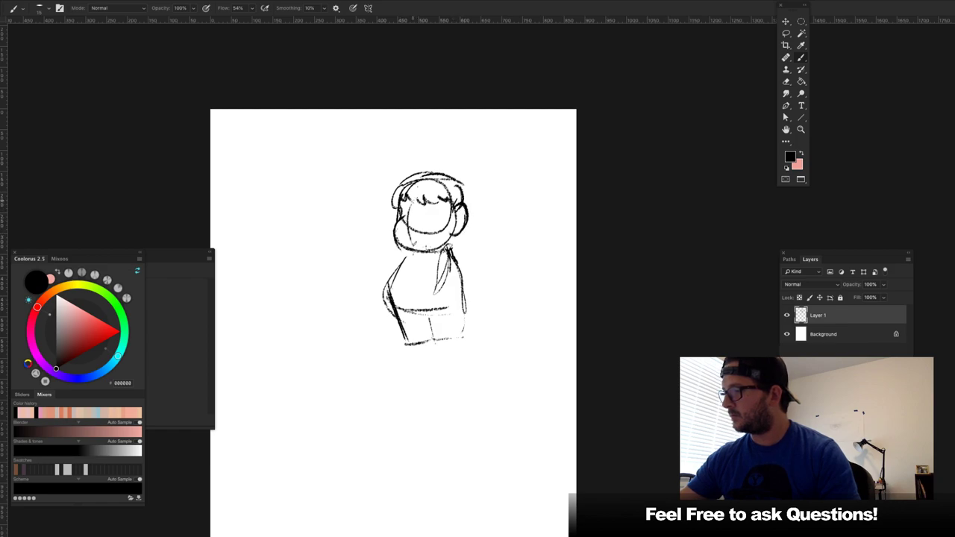
left_click_drag(400, 217, 443, 216)
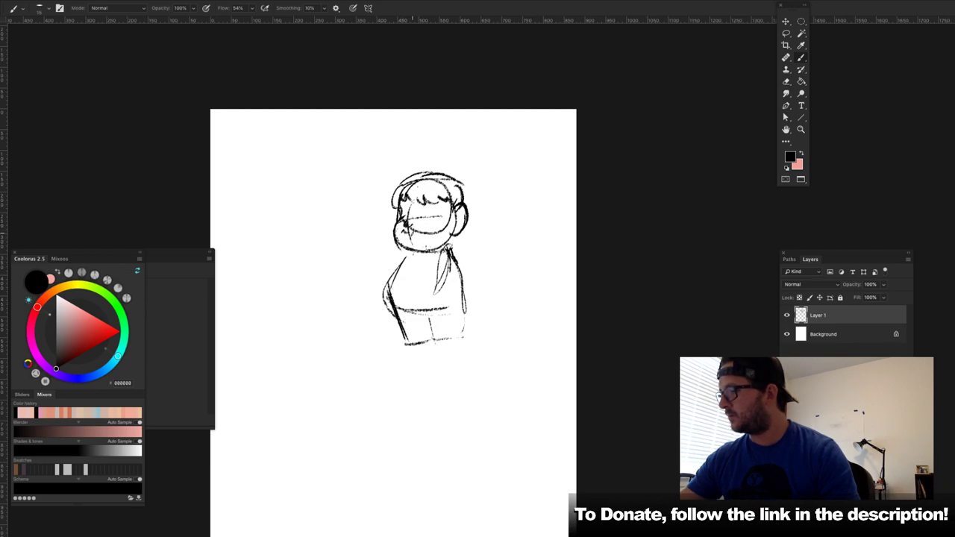
key("z")
mouse_move(432, 219)
left_mouse_down()
mouse_move(478, 218)
mouse_move(433, 214)
mouse_move(478, 214)
mouse_move(467, 214)
left_mouse_up()
key("b")
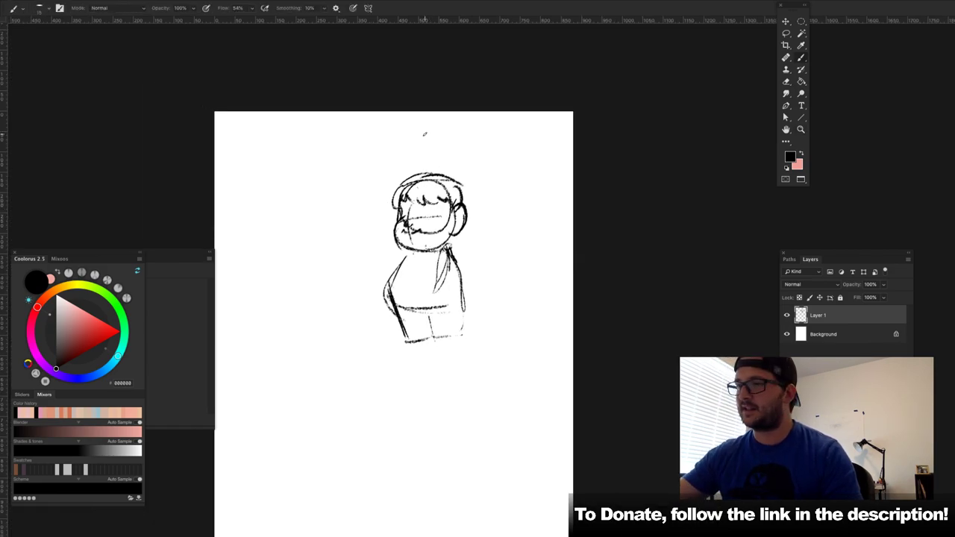
left_click(61, 3)
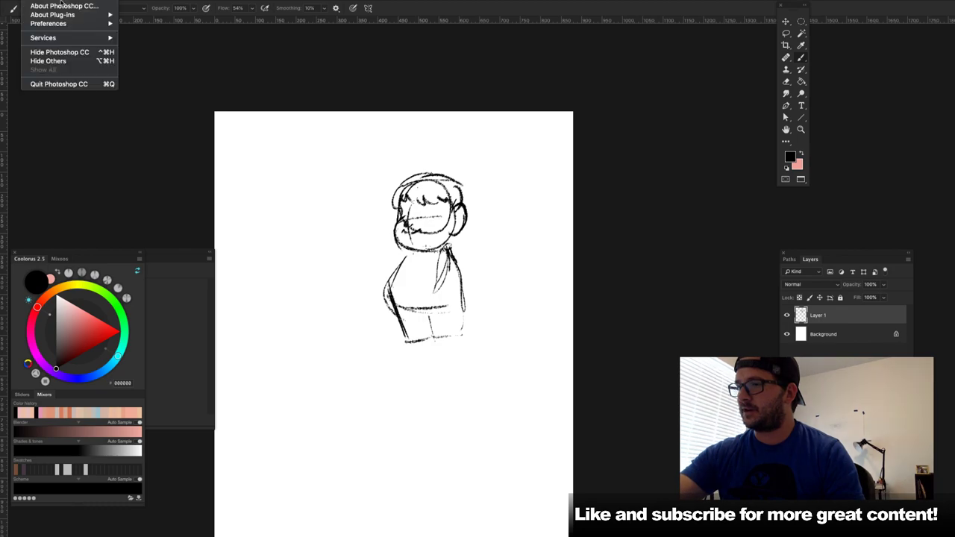
left_click(61, 3)
left_click(60, 3)
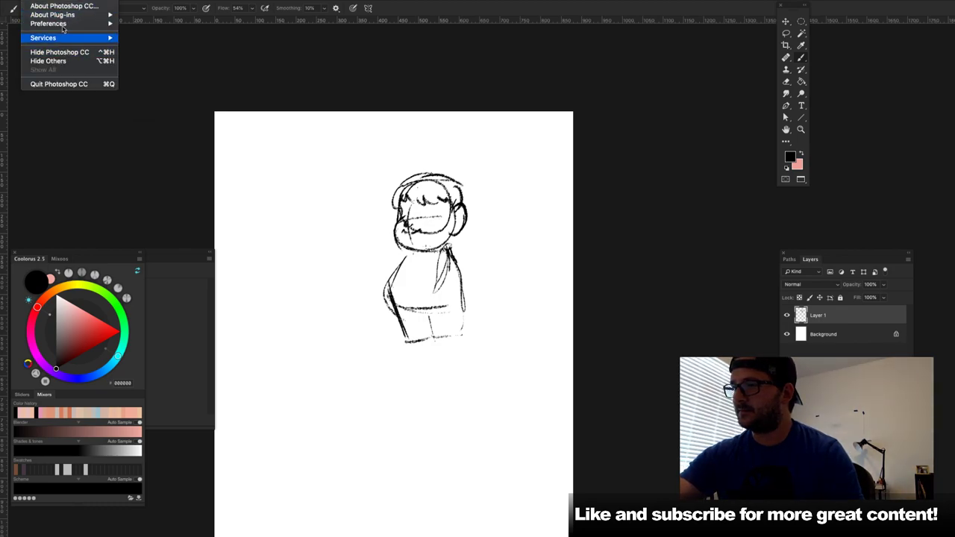
left_click(156, 35)
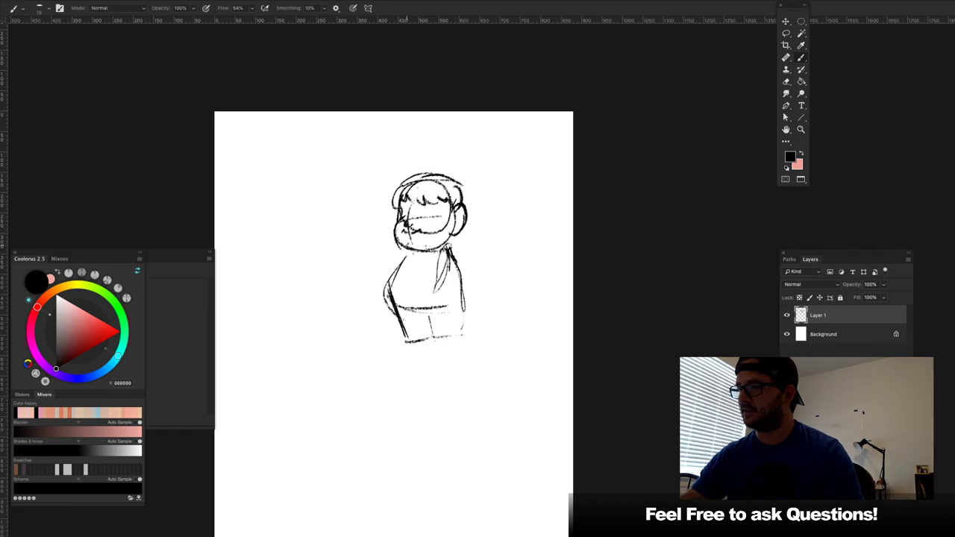
left_click(45, 0)
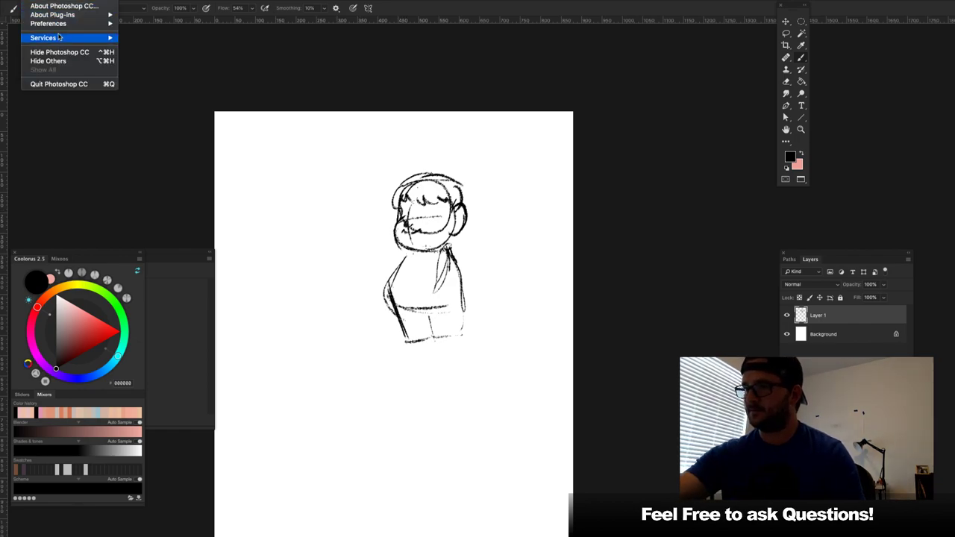
mouse_move(75, 23)
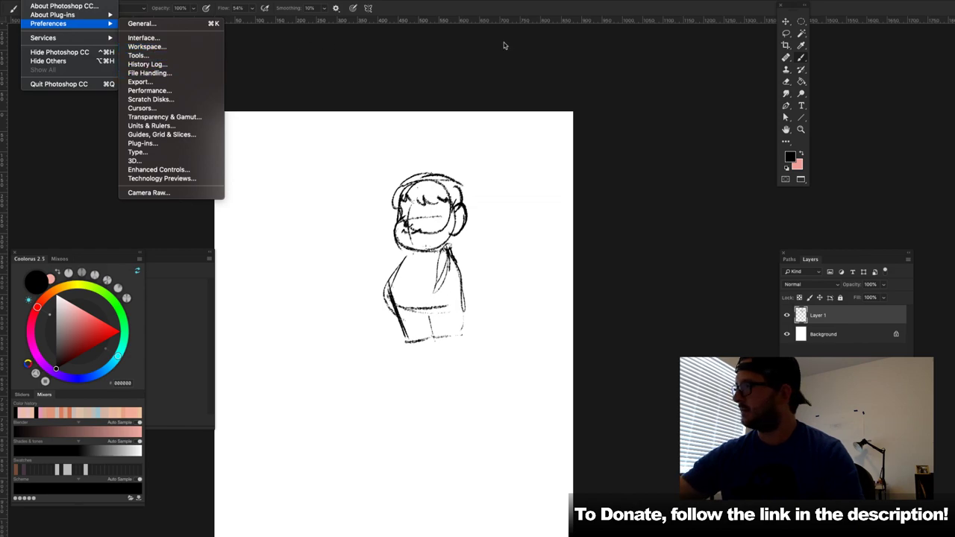
left_click(949, 15)
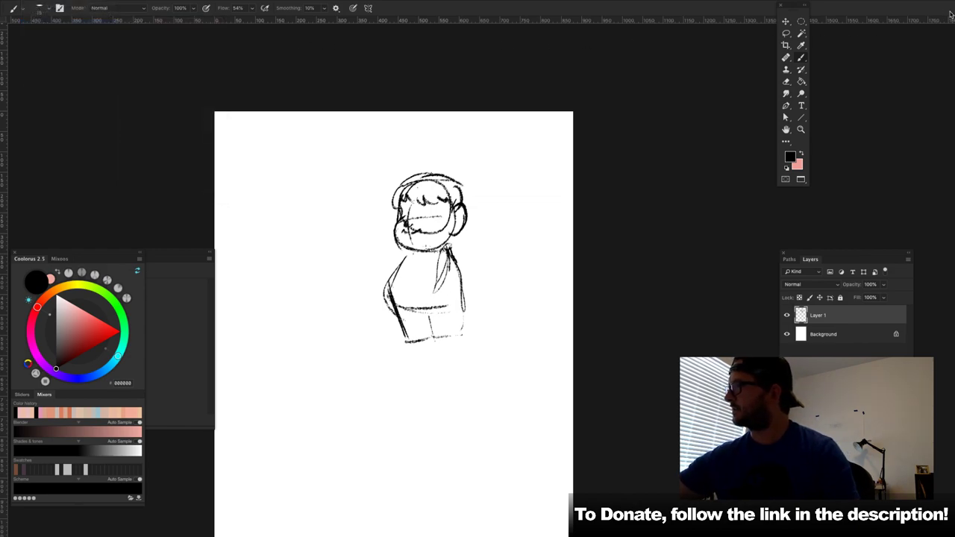
Step: Quit Photoshop without saving the changes to Untitled-2 and Character_Sketches.psd
left_click(74, 4)
left_click(60, 85)
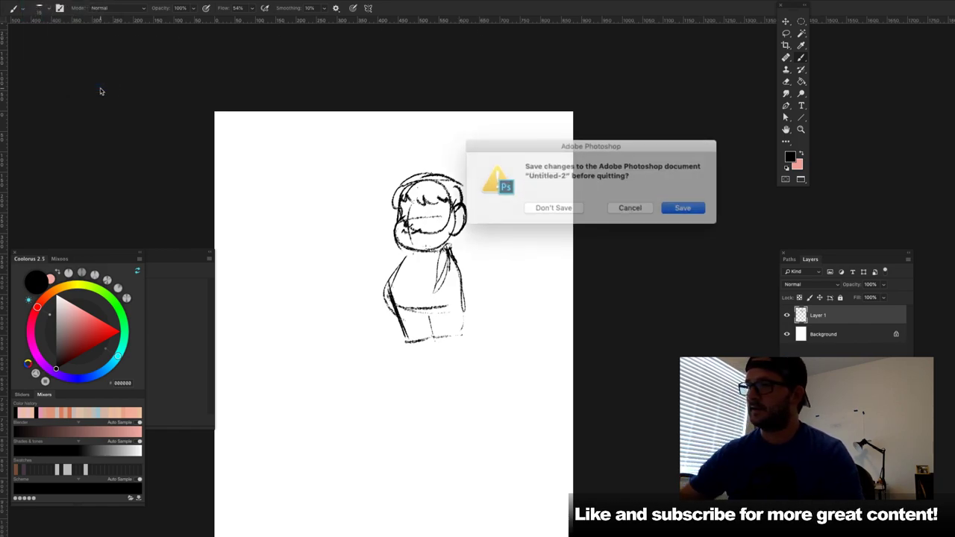
left_click(568, 207)
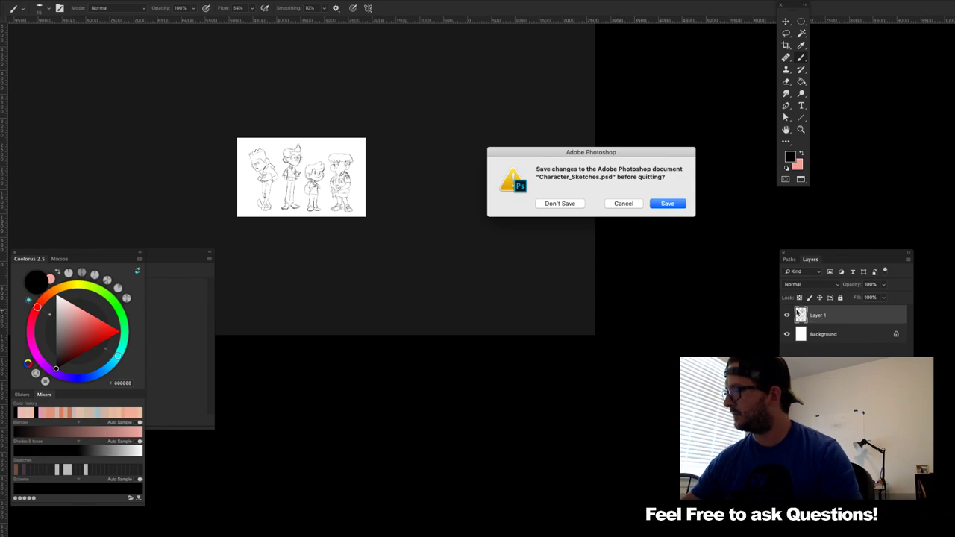
left_click(561, 204)
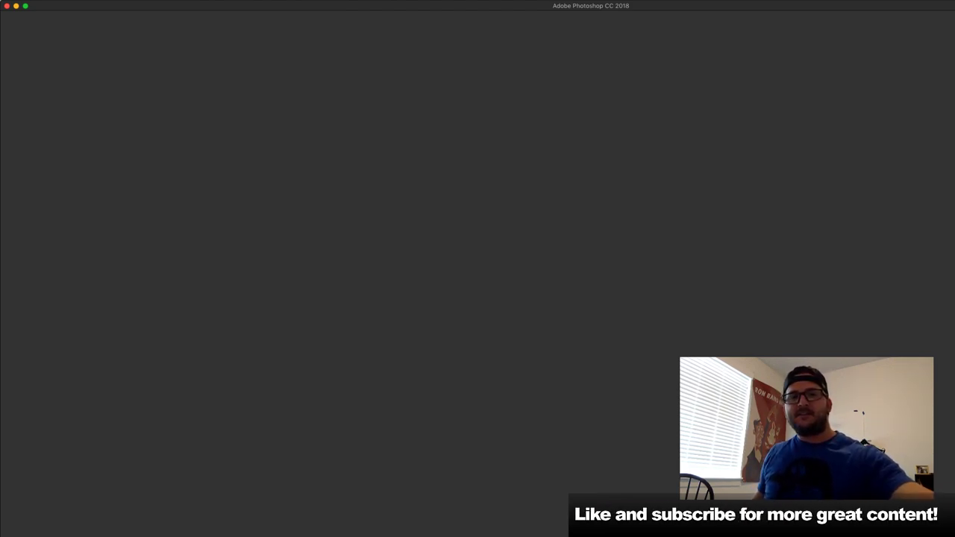
Step: Shrink the reopened Photoshop home window and start creating a new document
double_click(602, 6)
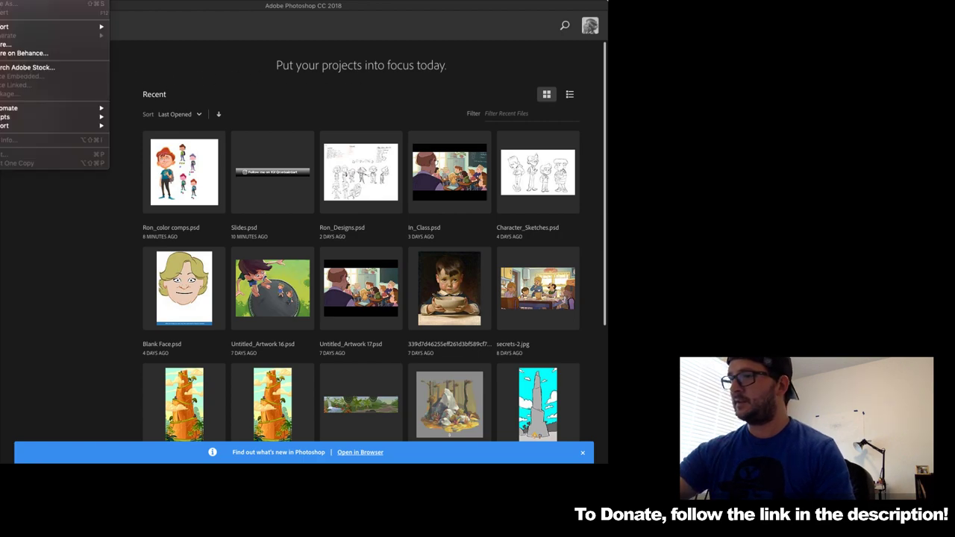
key("super+n")
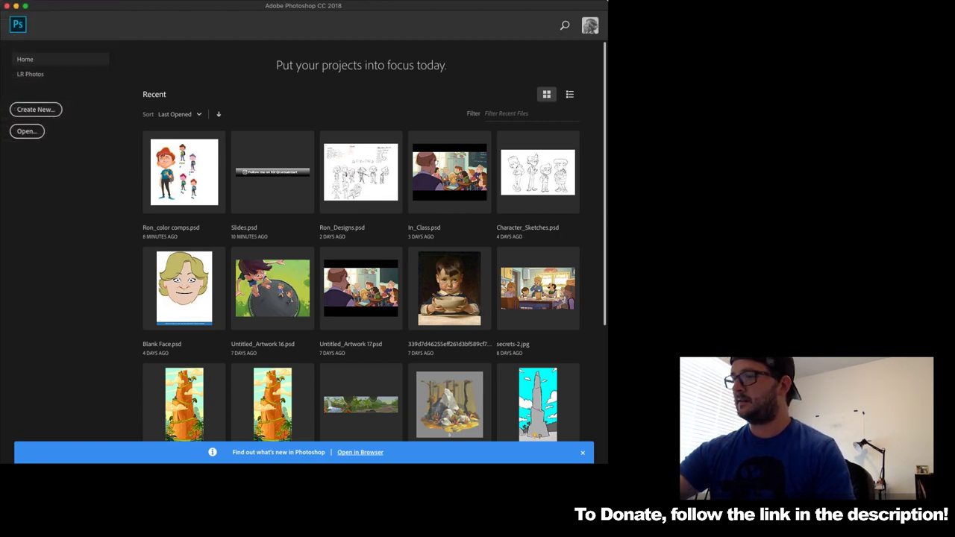